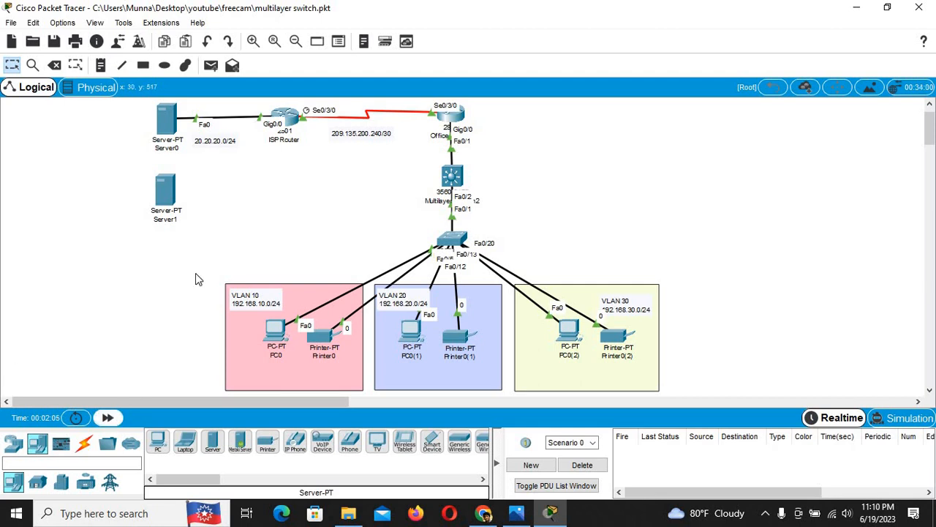
Step: Switch the device library to the Network Devices categories
click(15, 443)
Step: Place a 2950-24 switch and delete the Server0–ISP Router cable
click(37, 482)
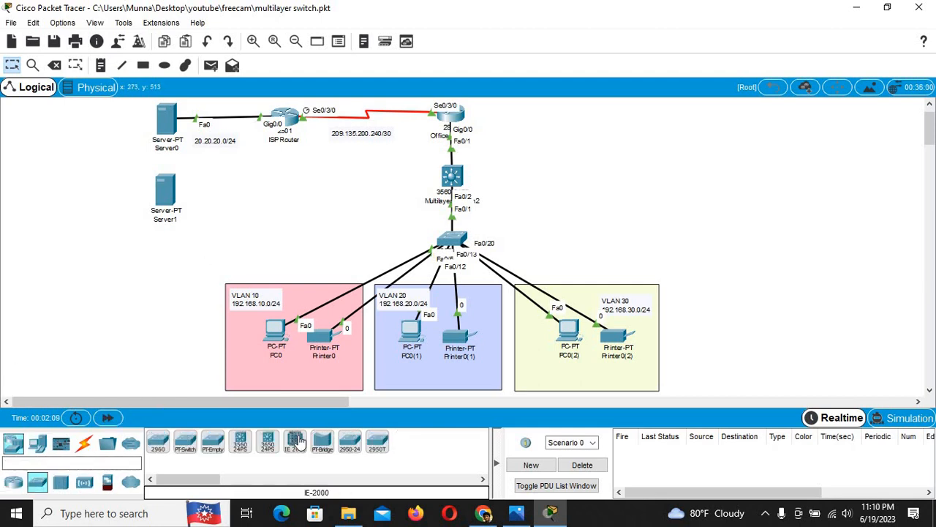
click(350, 441)
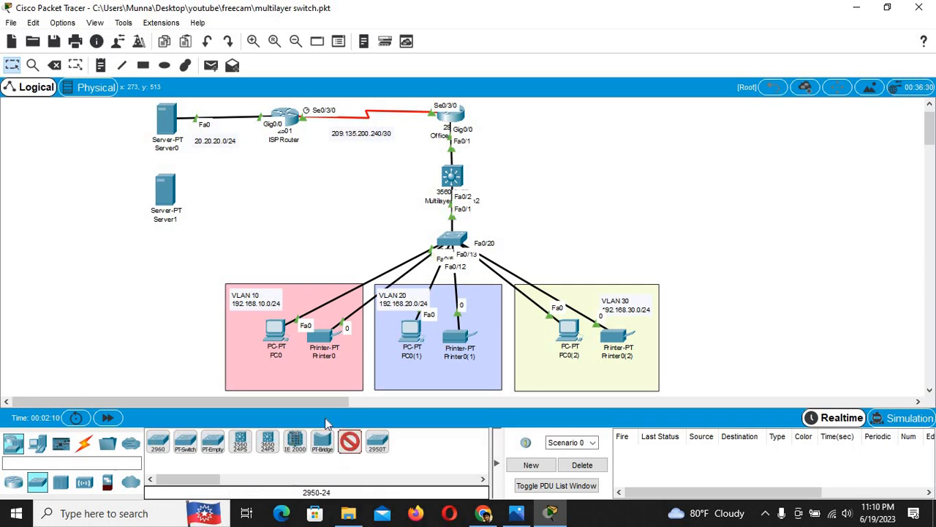
click(217, 169)
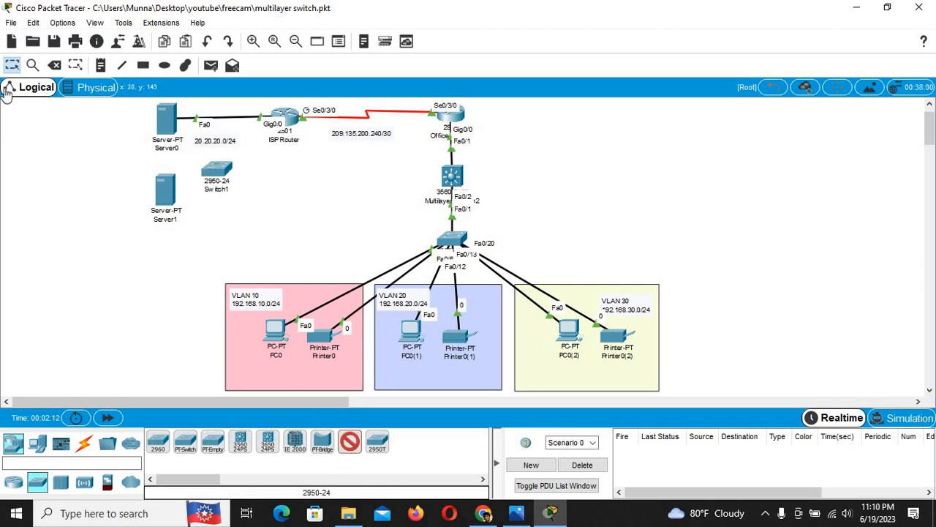
click(56, 66)
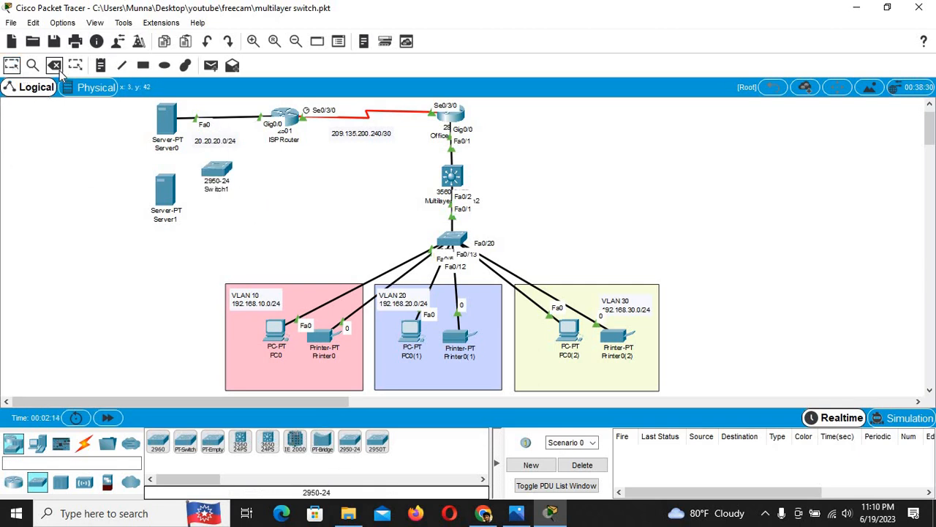
click(237, 117)
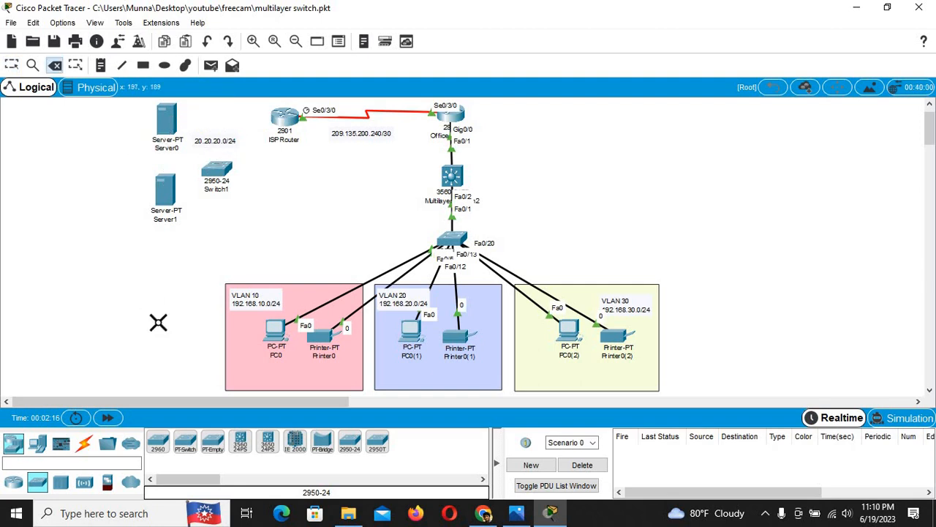
Step: Connect ISP Router Gig0/0 to Switch1 Fa0/1 with a copper straight-through cable
click(84, 443)
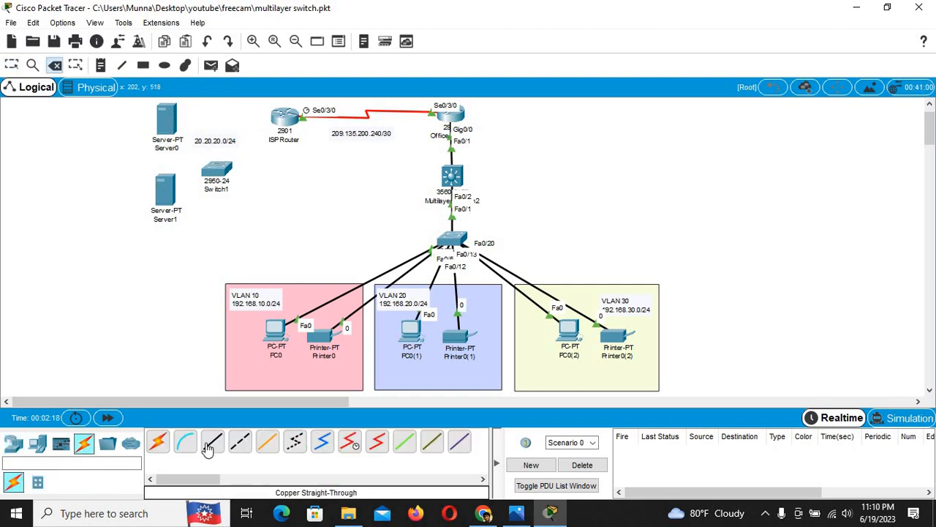
click(212, 441)
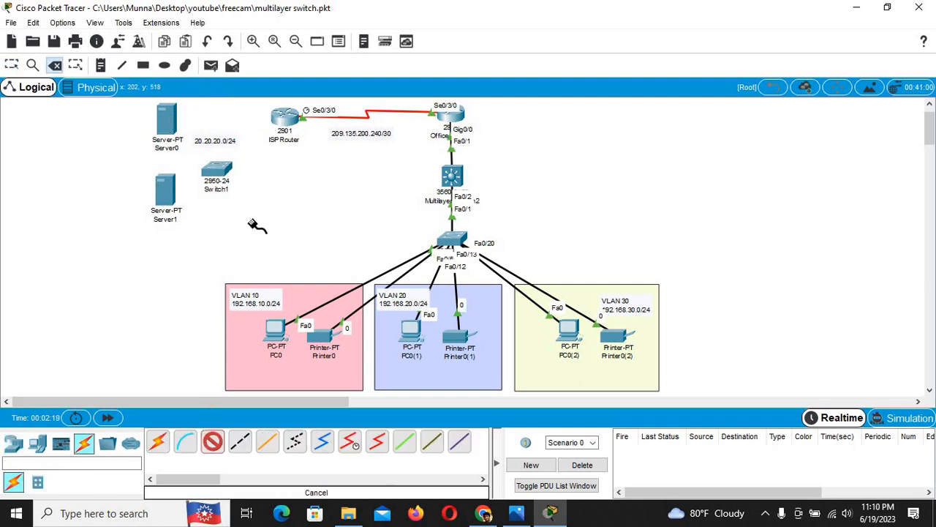
click(284, 117)
click(322, 154)
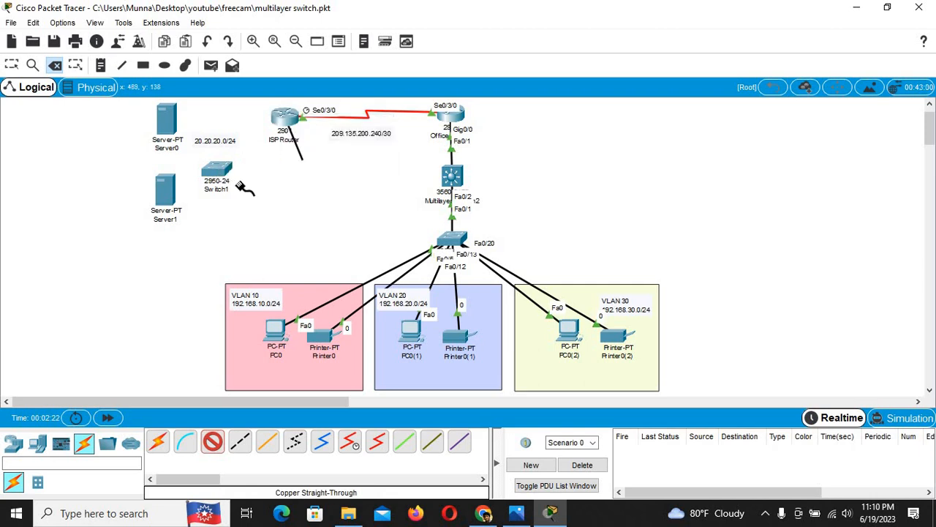
click(217, 172)
click(260, 27)
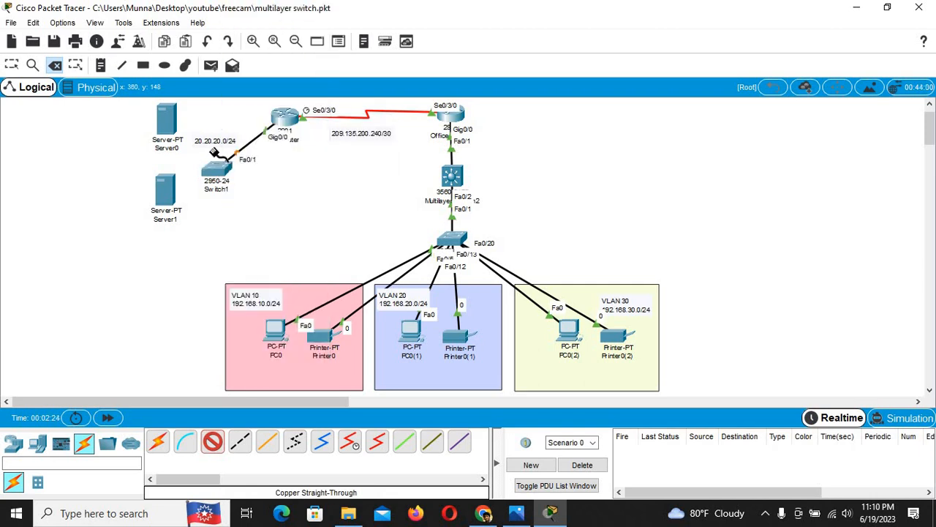
Step: Cable Switch1 Fa0/2 to Server0 and Fa0/3 to Server1 with straight-through copper
click(214, 172)
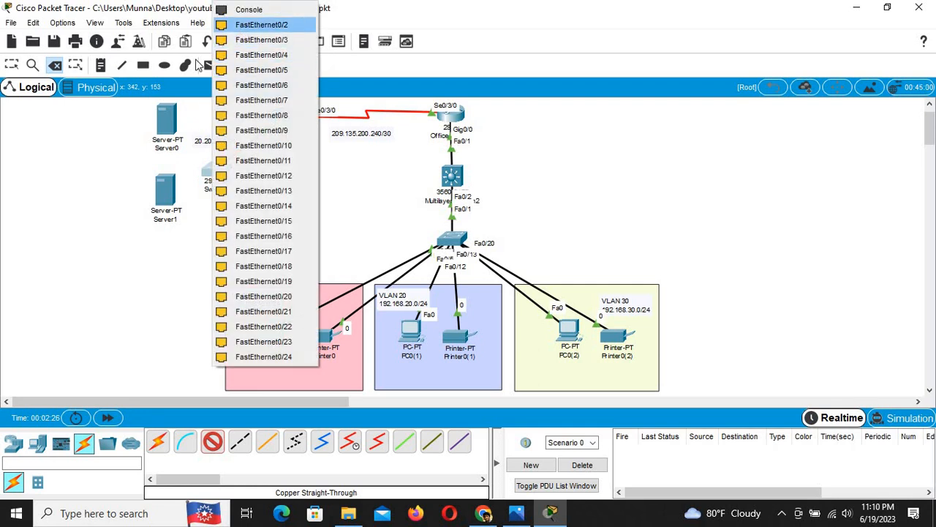
click(261, 24)
click(175, 120)
click(214, 126)
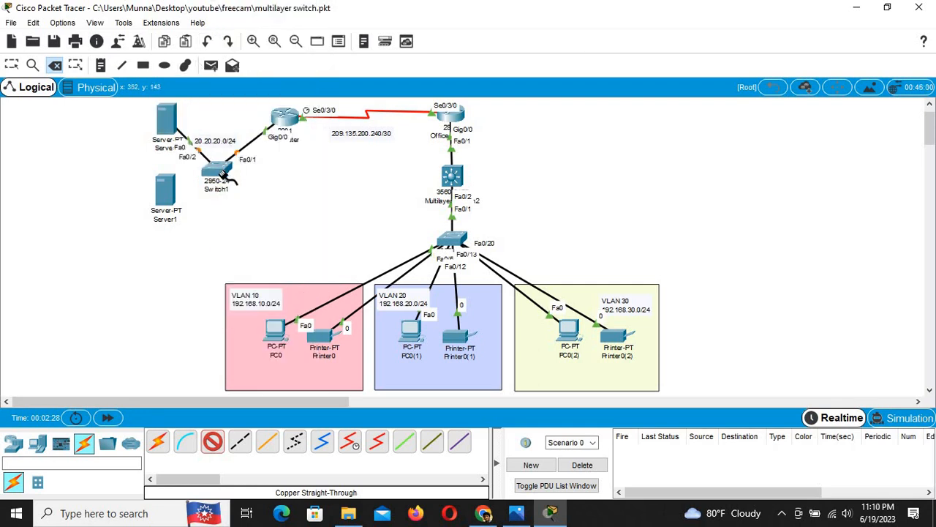
click(219, 173)
click(268, 193)
click(165, 190)
click(191, 198)
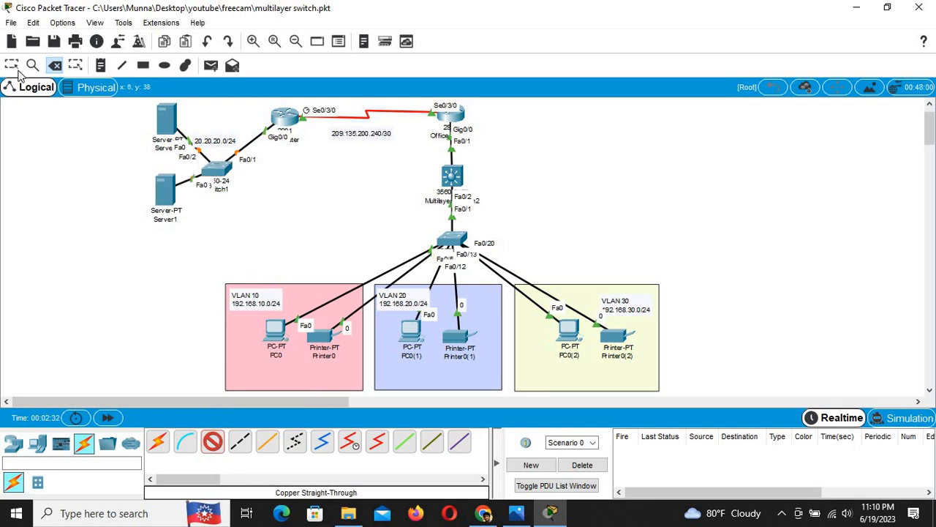
Step: Move Switch1 in line with the servers and put the 20.20.20.0/24 label by the router link
key(Escape)
drag(224, 177, 221, 121)
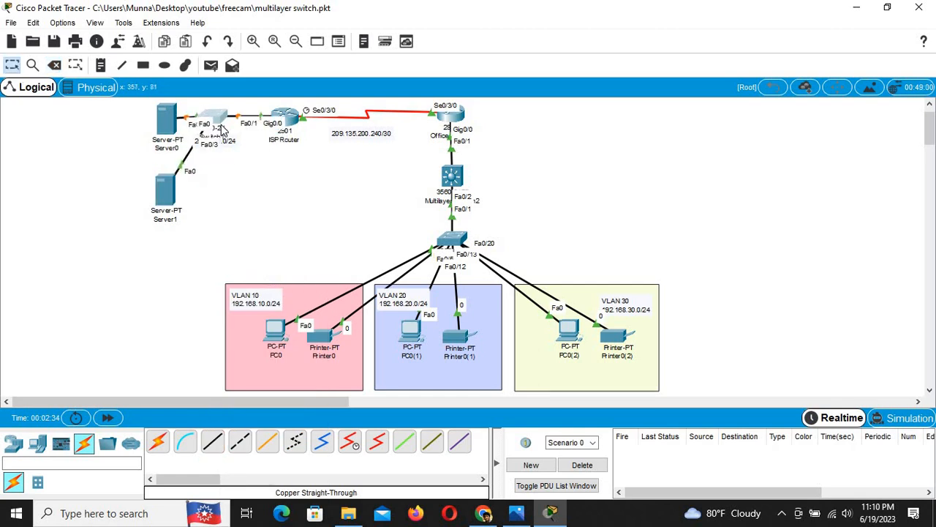
drag(173, 250, 78, 131)
click(174, 206)
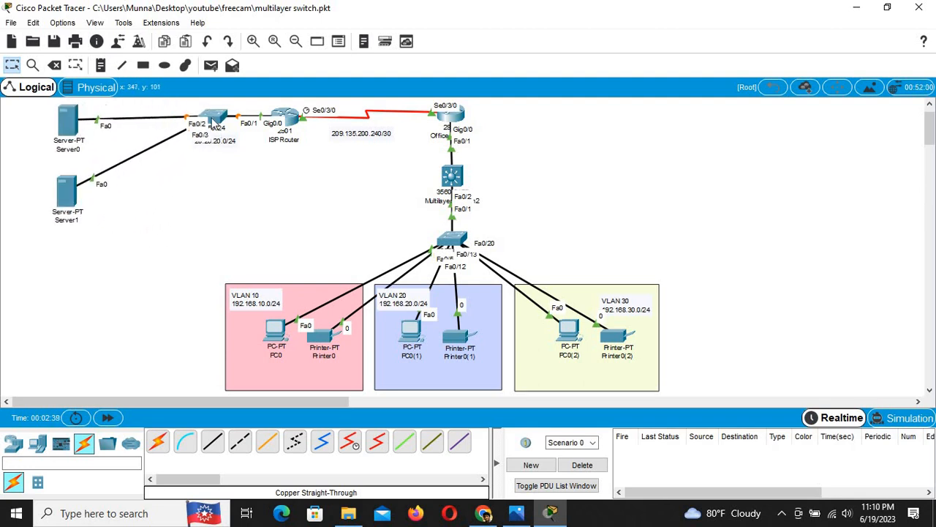
drag(213, 121, 170, 123)
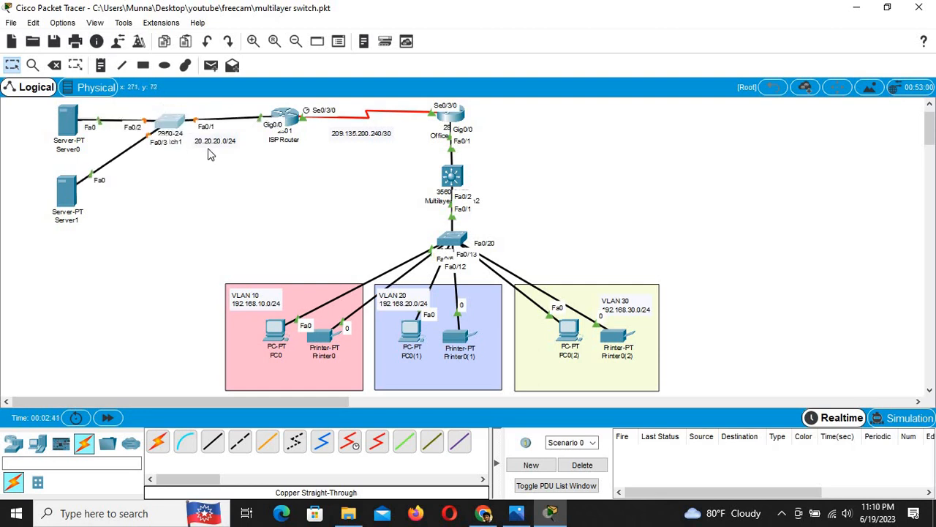
drag(216, 145, 231, 117)
click(231, 196)
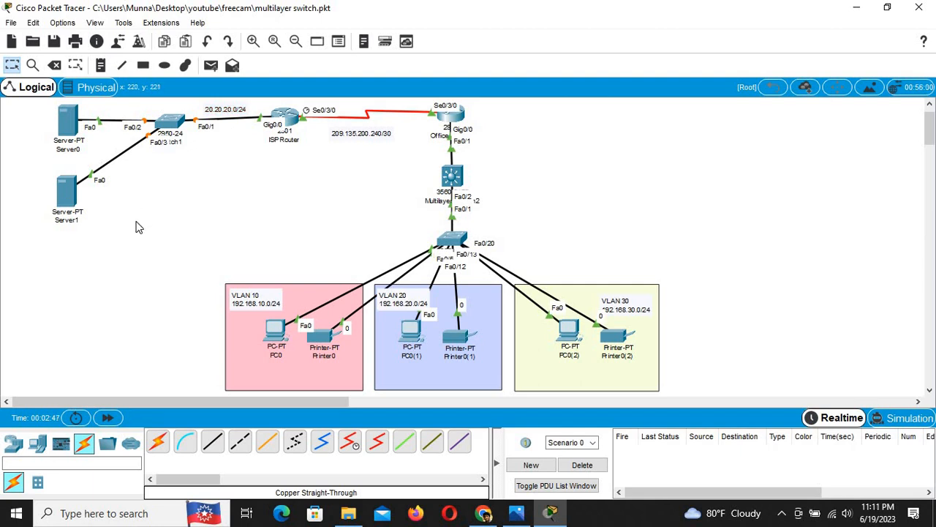
Step: Rename Server1 to 'Email Server'
click(65, 223)
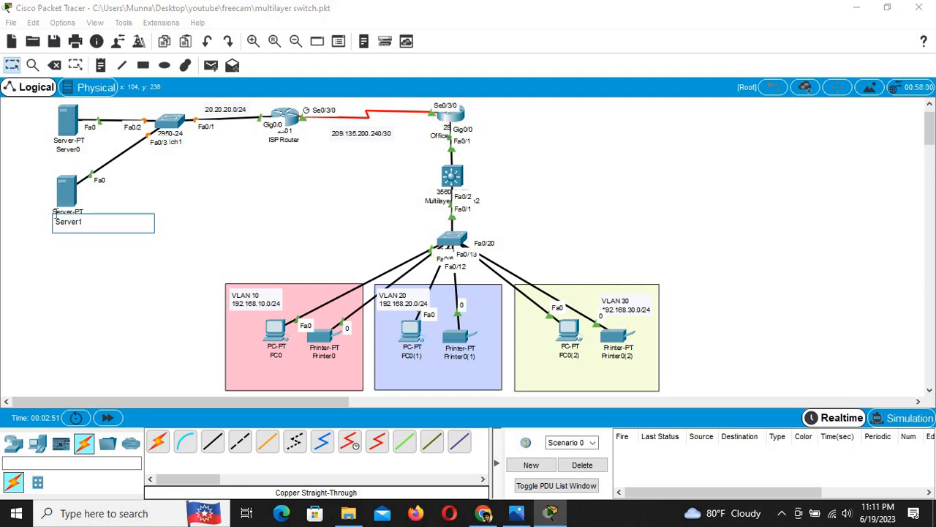
text(Email Se)
click(77, 271)
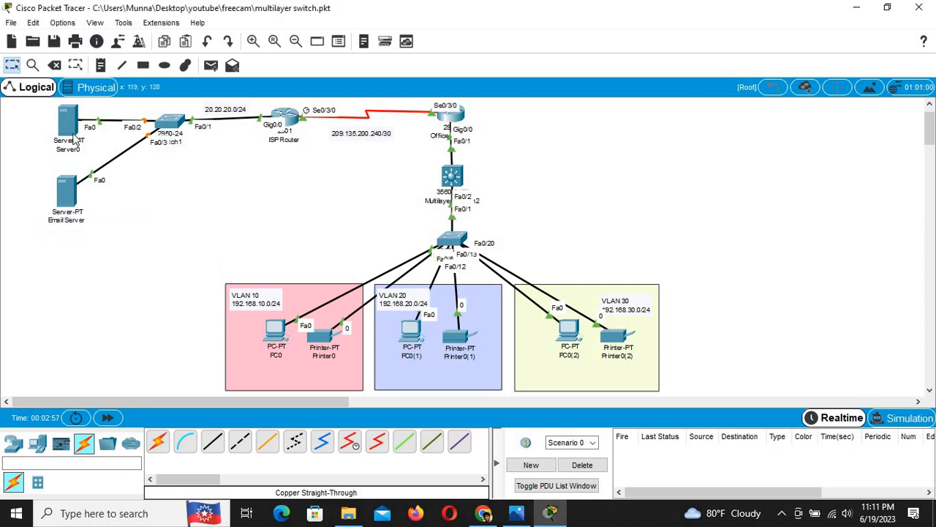
Step: Rename Server0 to 'DHCP server' and open the Email Server's window
click(73, 150)
drag(118, 149, 28, 159)
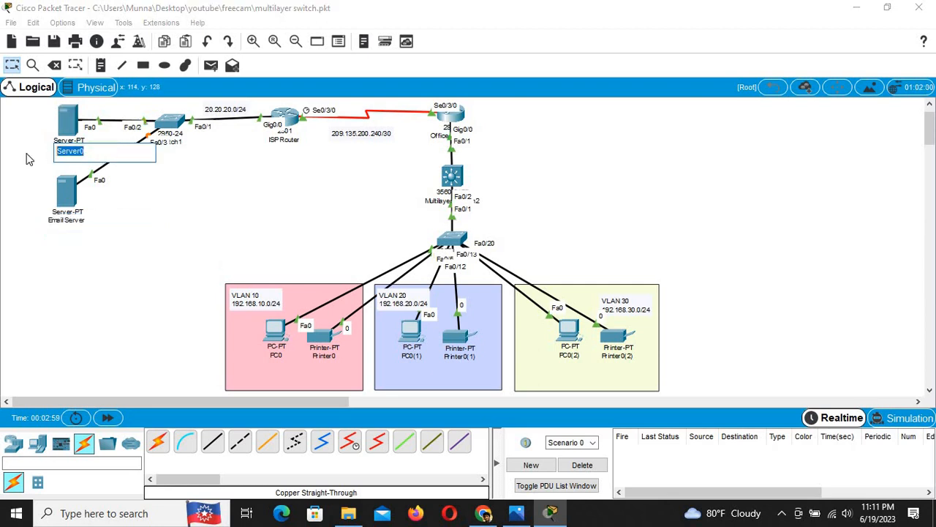
text(DHCP)
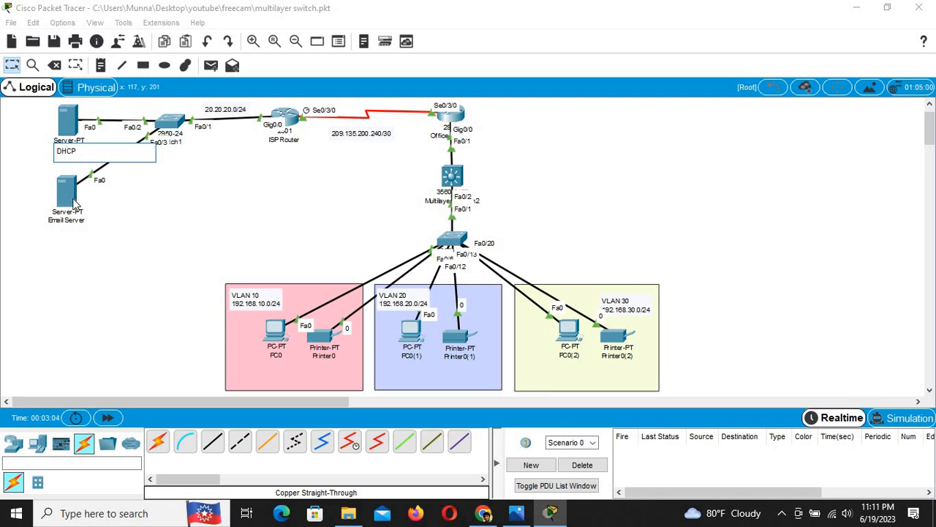
text(server)
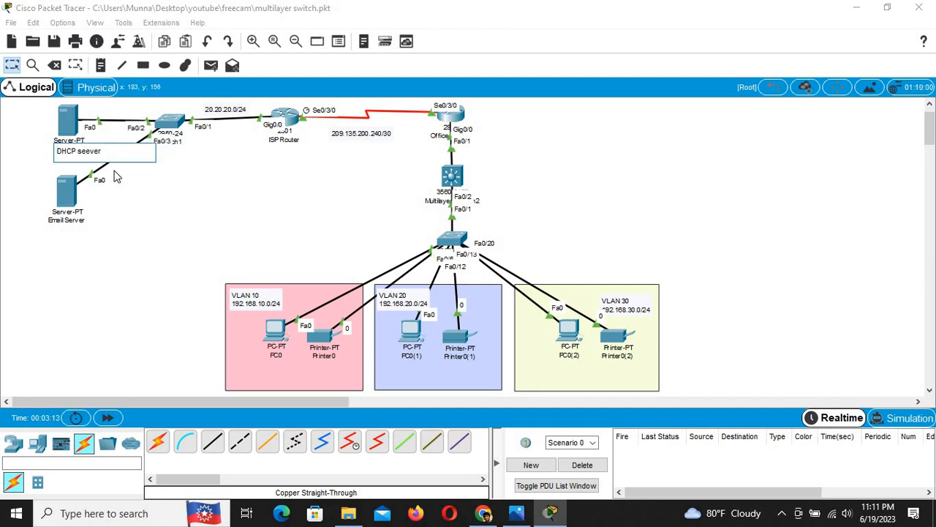
key(BackSpace)
text(r)
click(143, 249)
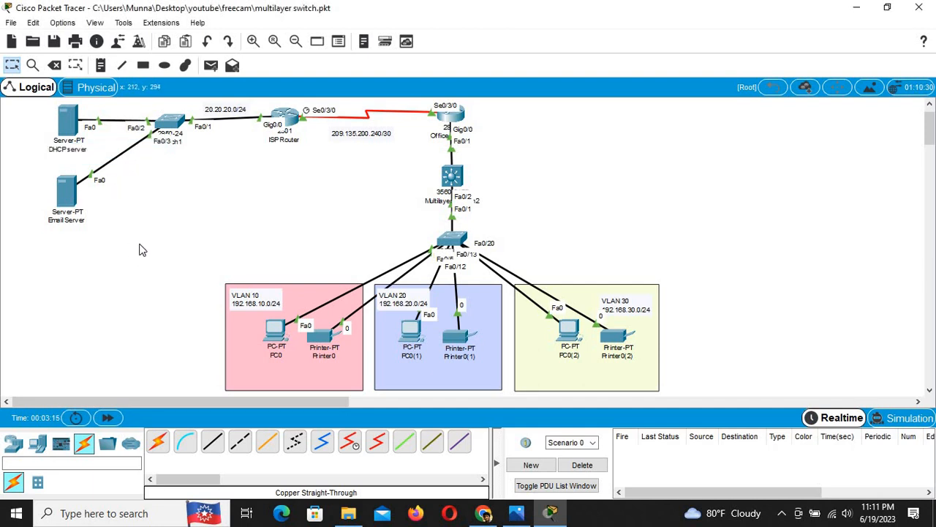
click(66, 192)
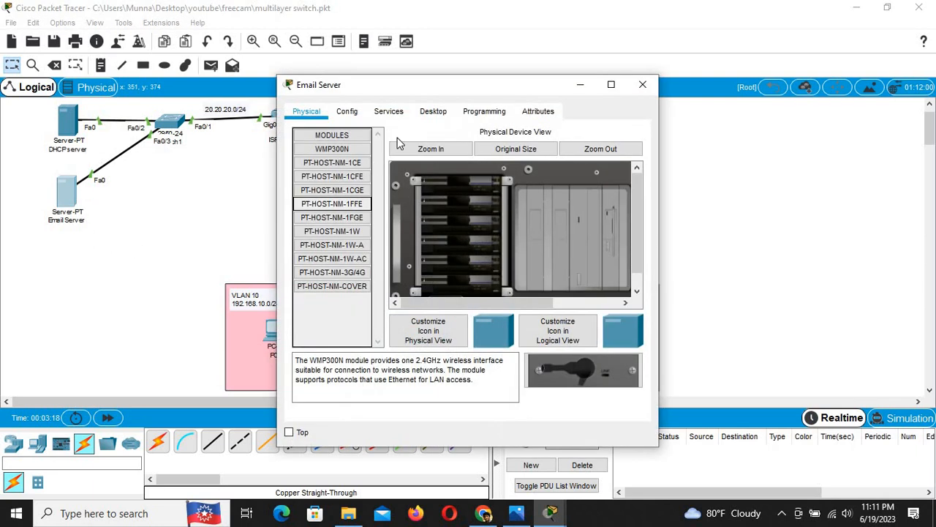
Step: Give the Email Server IP 20.20.20.4 with subnet mask 255.255.255.0
click(433, 111)
click(345, 178)
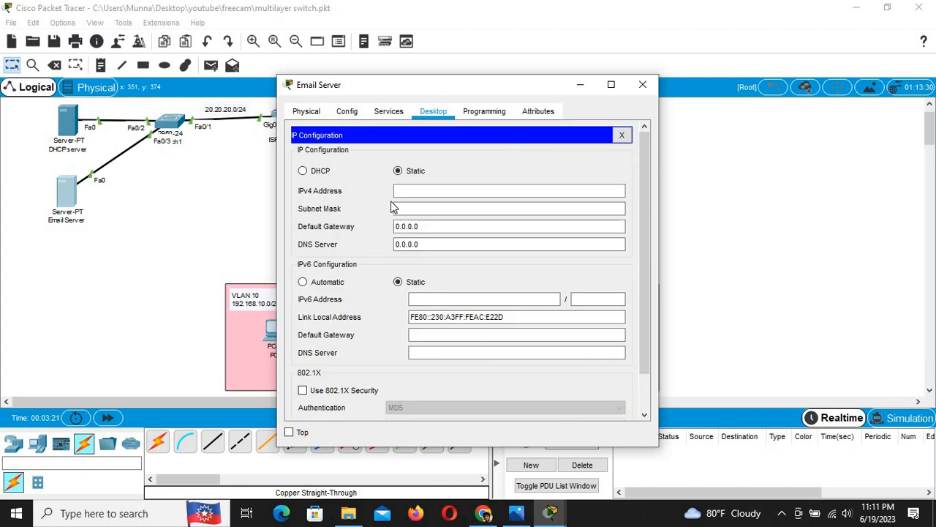
click(408, 191)
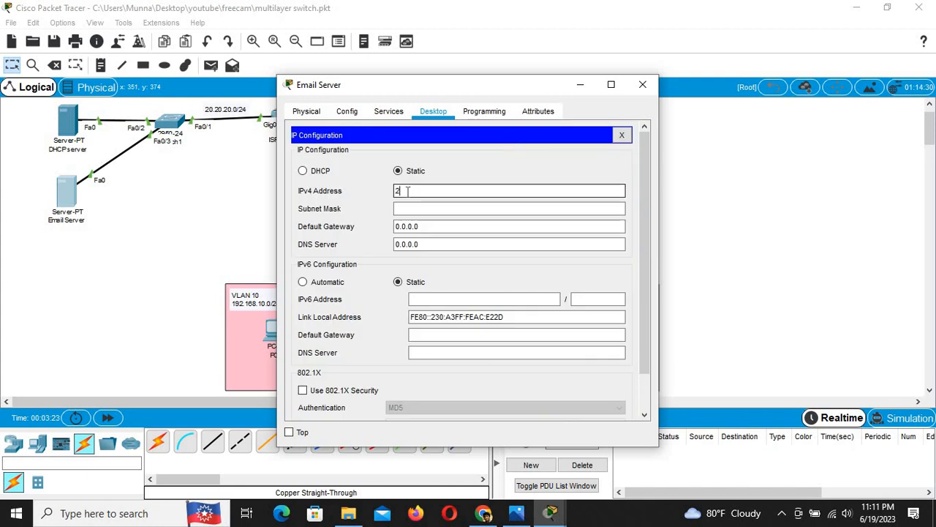
text(20.20.4)
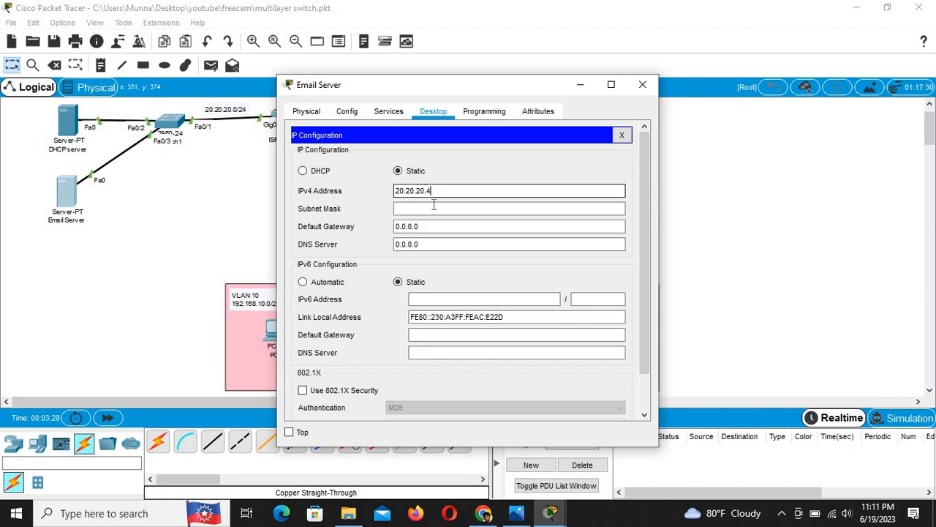
text(20.4)
click(439, 208)
drag(428, 209, 411, 208)
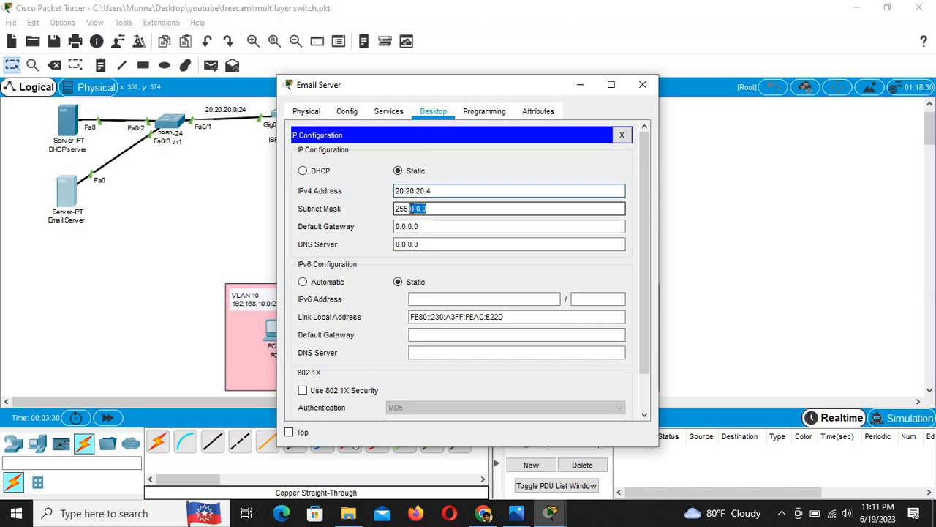
text(255.255.)
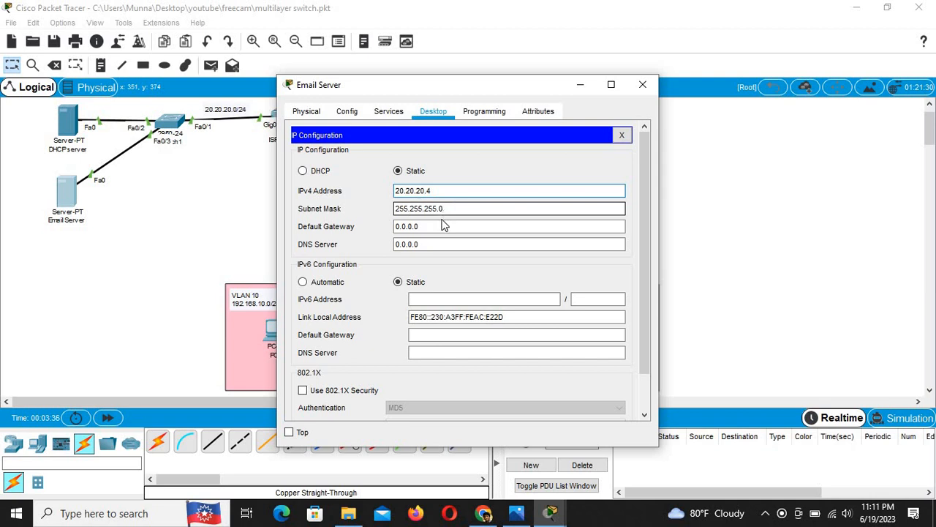
Step: Set the Email Server's gateway to 20.20.20.1 and DNS server to 8.8.8.8
drag(441, 191, 372, 184)
key(ctrl+c)
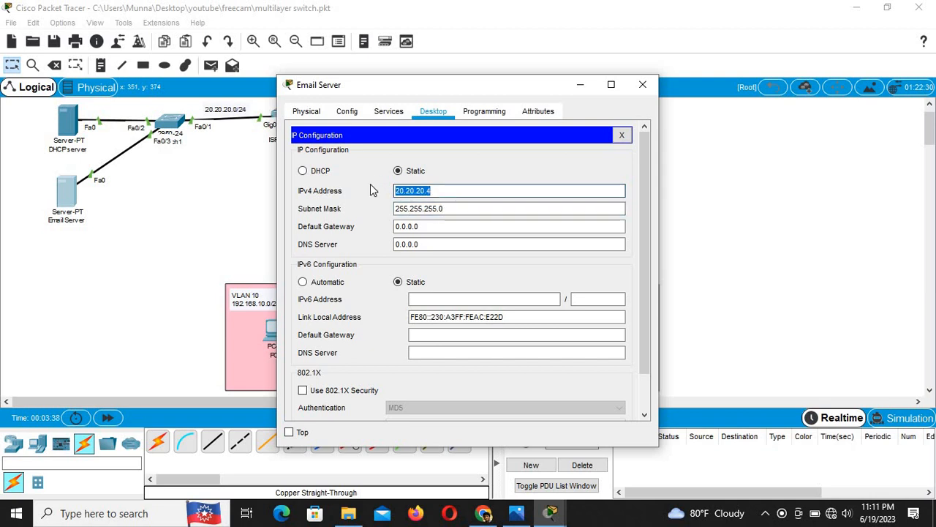
drag(439, 226, 363, 218)
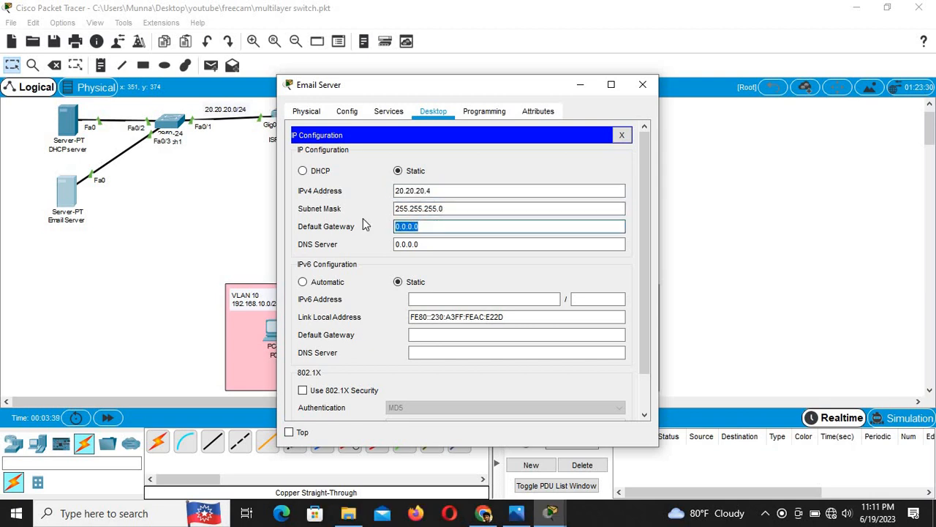
key(ctrl+v)
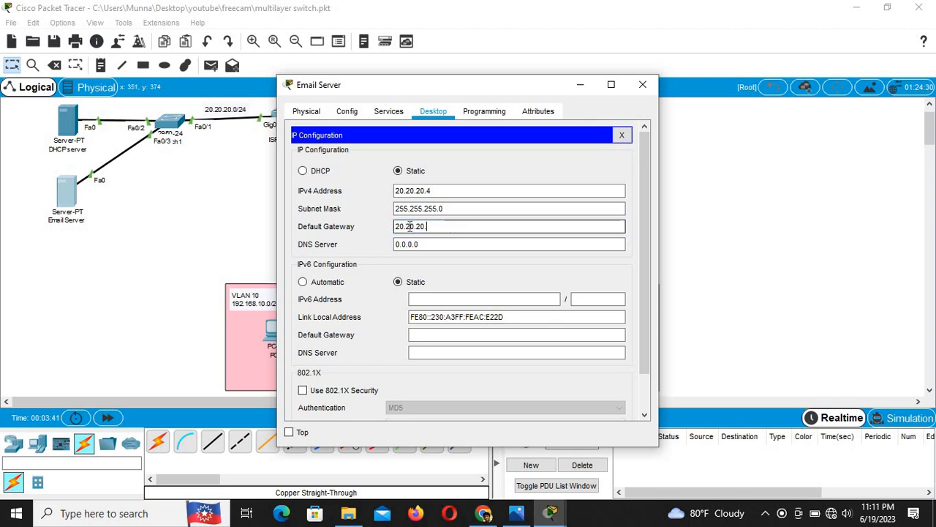
text(1)
click(425, 243)
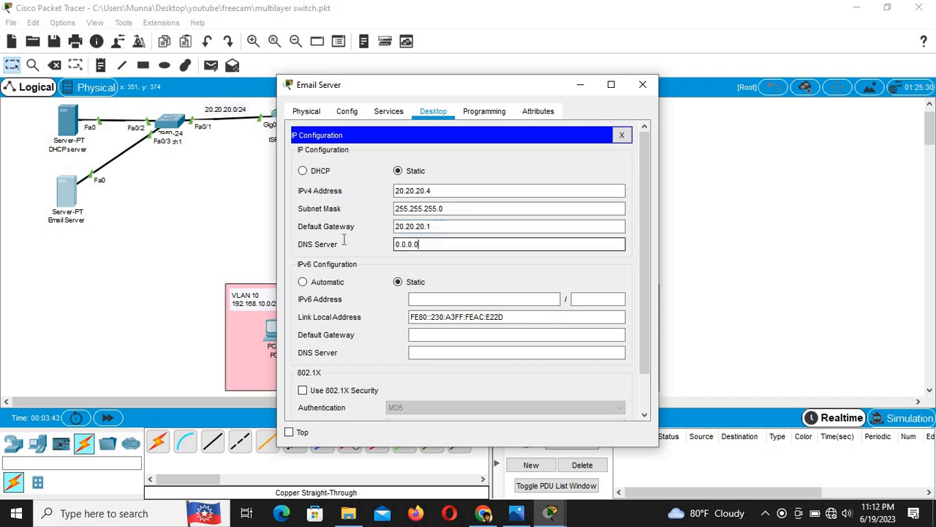
drag(344, 241, 346, 243)
text(8.8.8.8)
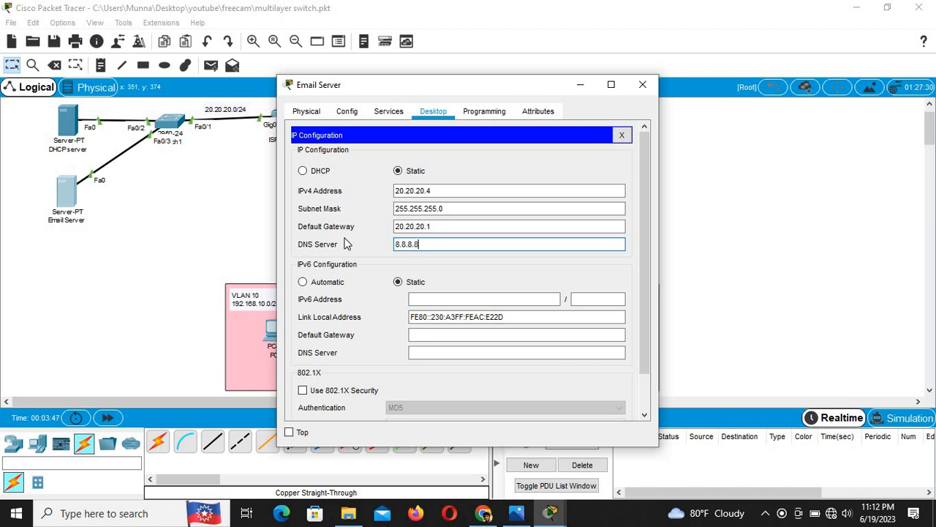
click(487, 161)
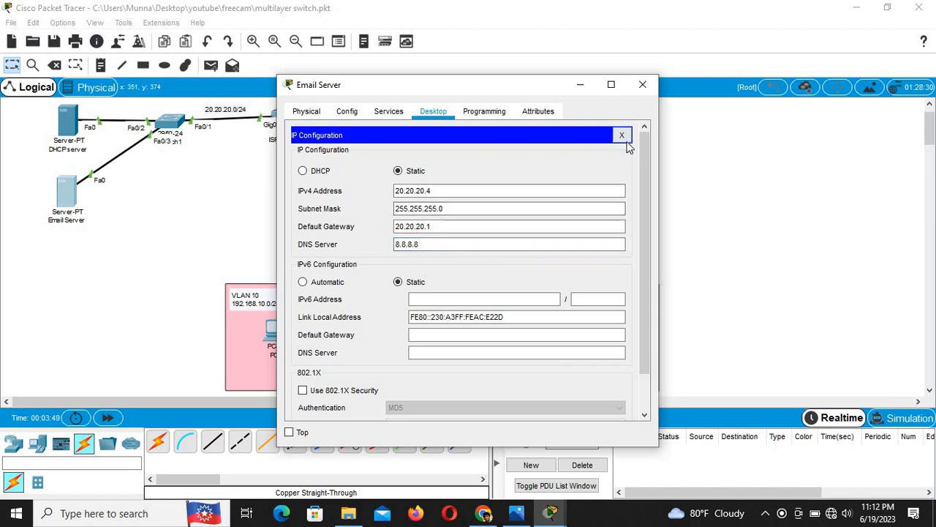
click(623, 136)
click(642, 84)
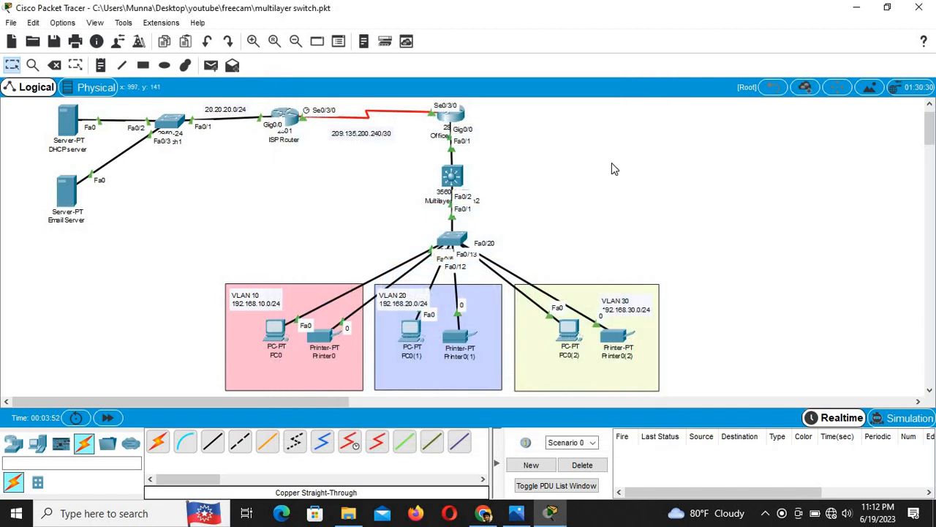
click(68, 192)
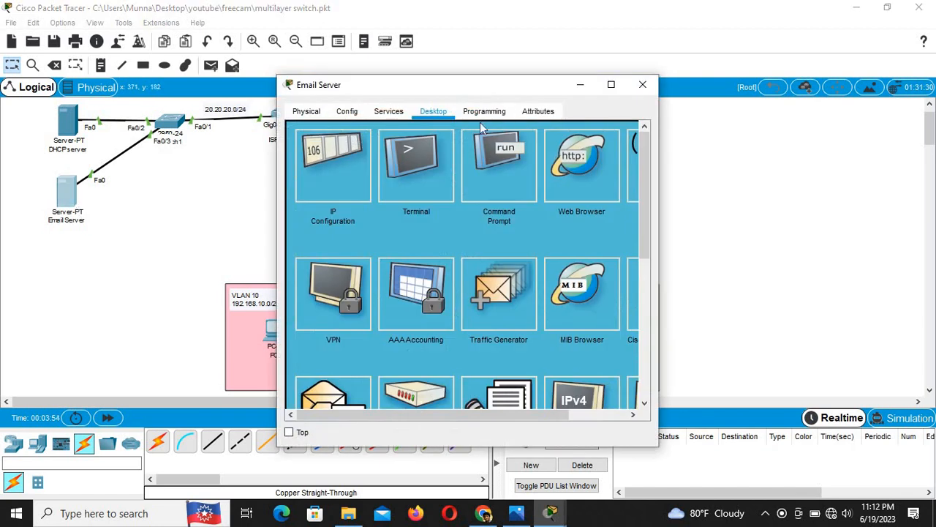
Step: In the server's EMAIL service, enter gmail.com as the domain with SMTP and POP3 on
click(388, 114)
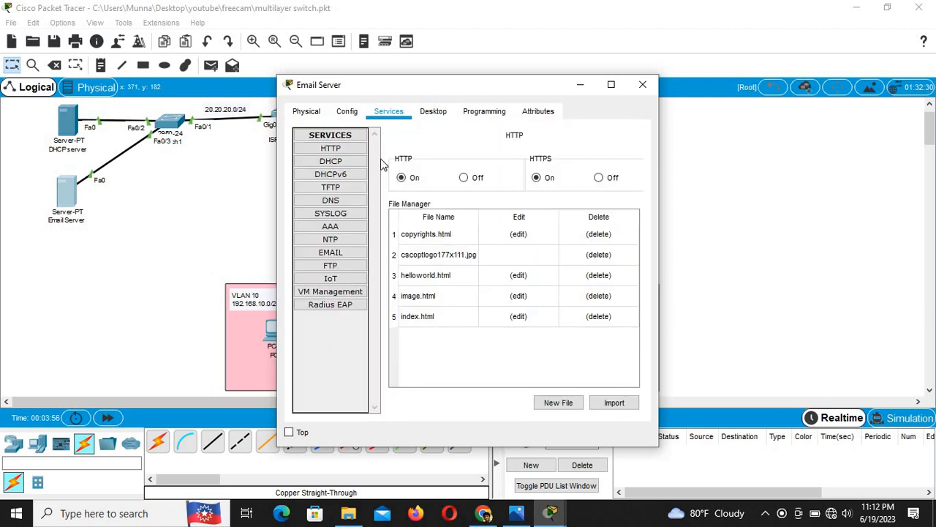
click(348, 253)
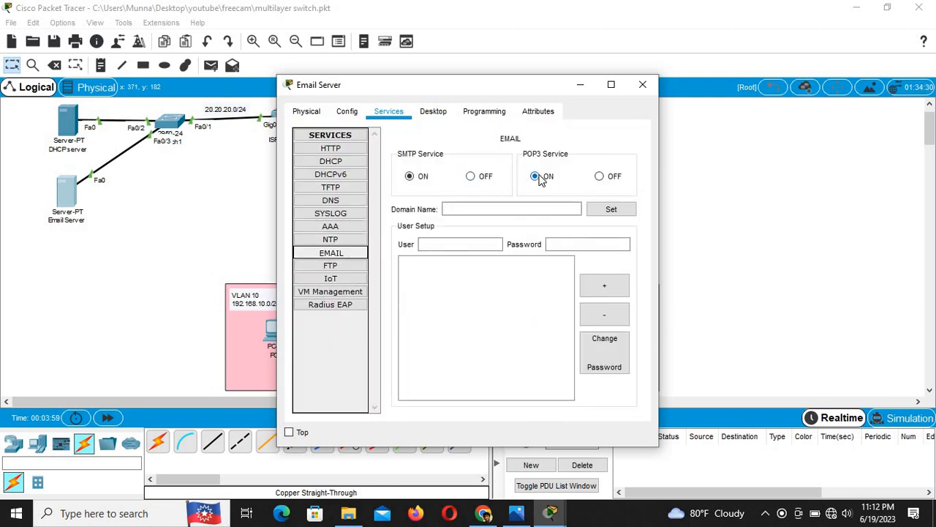
click(472, 208)
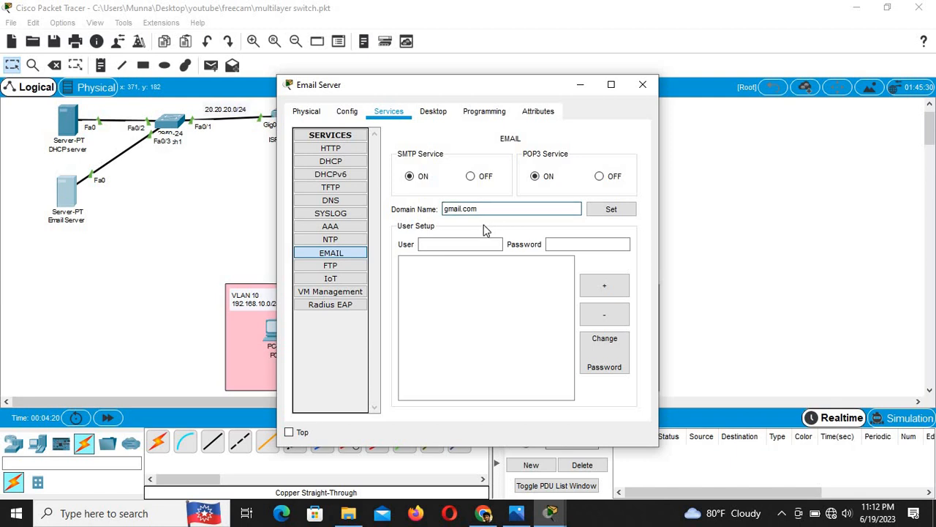
click(430, 242)
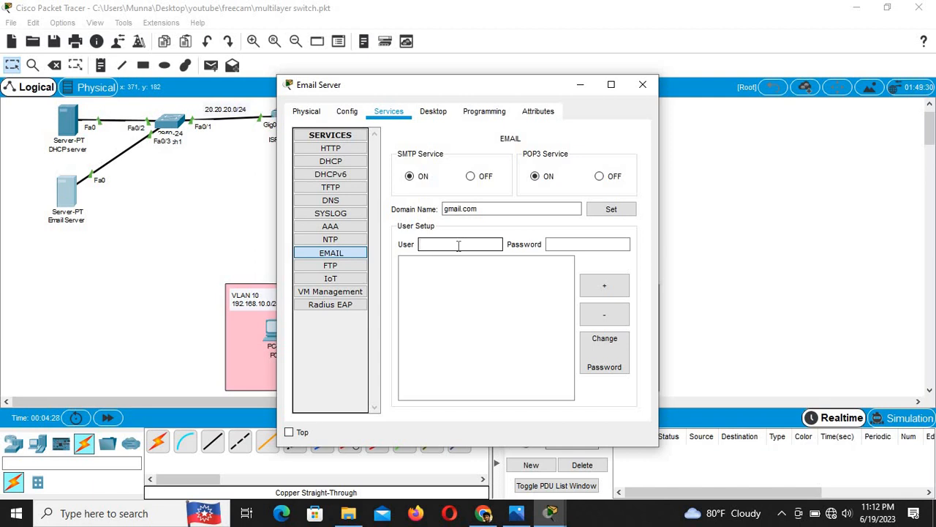
Step: Add the admin account and a second user with passwords, then close the server window
text(admin)
click(572, 244)
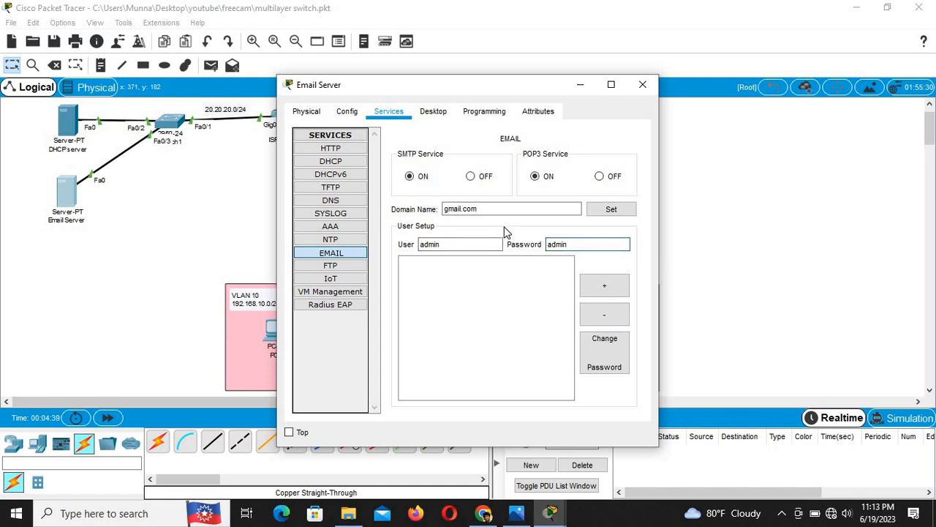
click(604, 285)
click(469, 243)
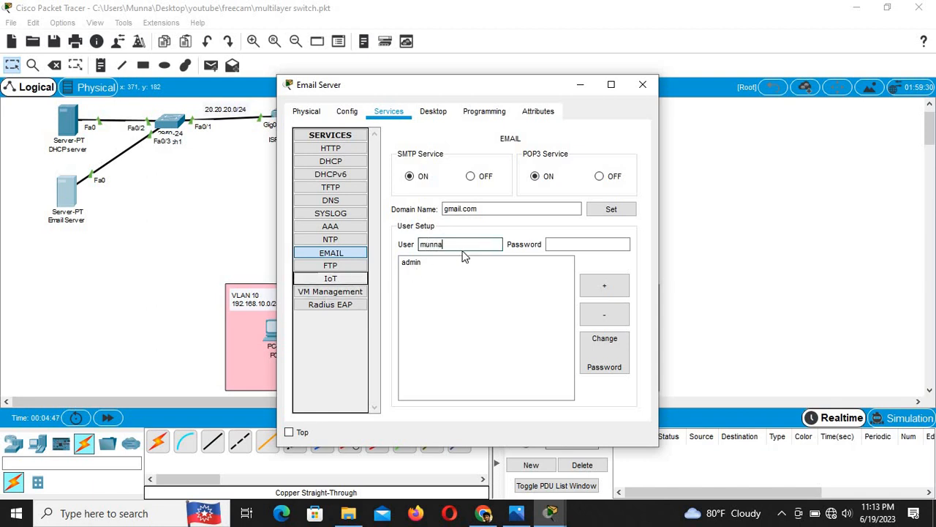
click(583, 243)
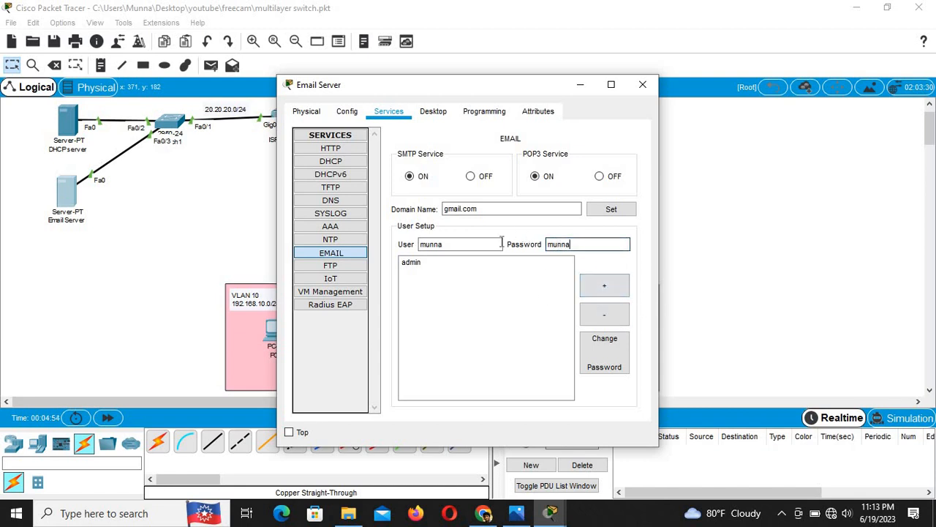
click(616, 285)
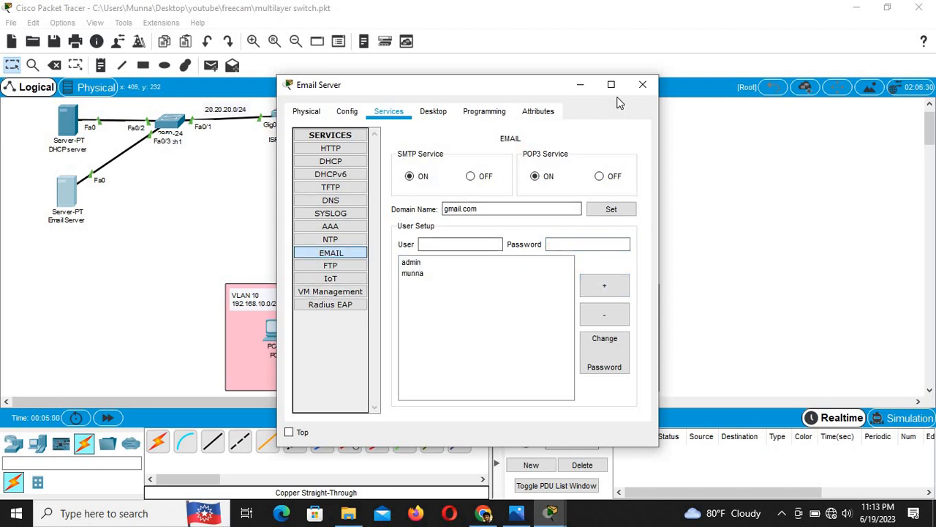
click(643, 85)
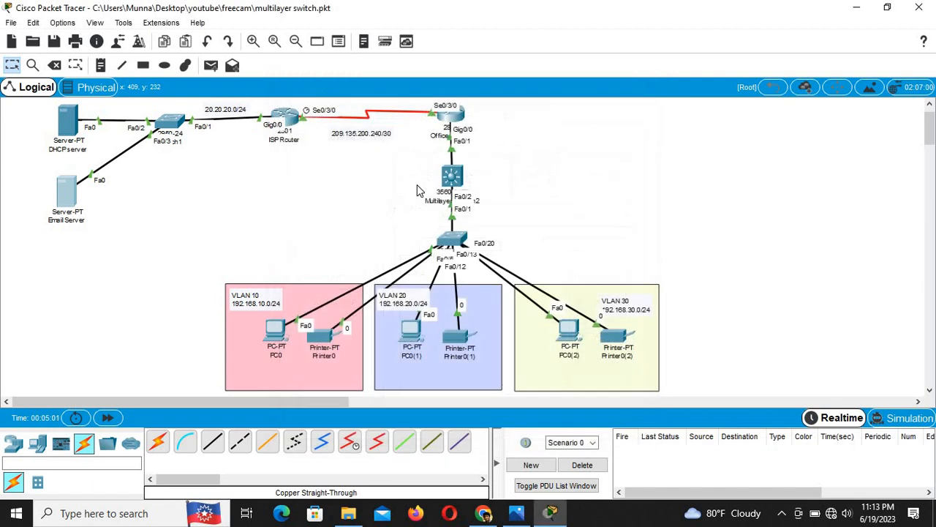
click(278, 333)
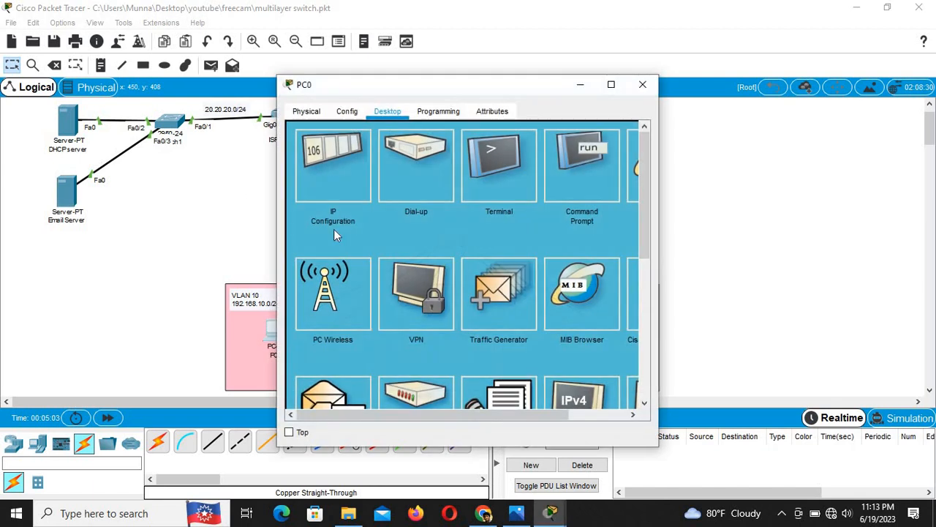
scroll(341, 291, down, 2)
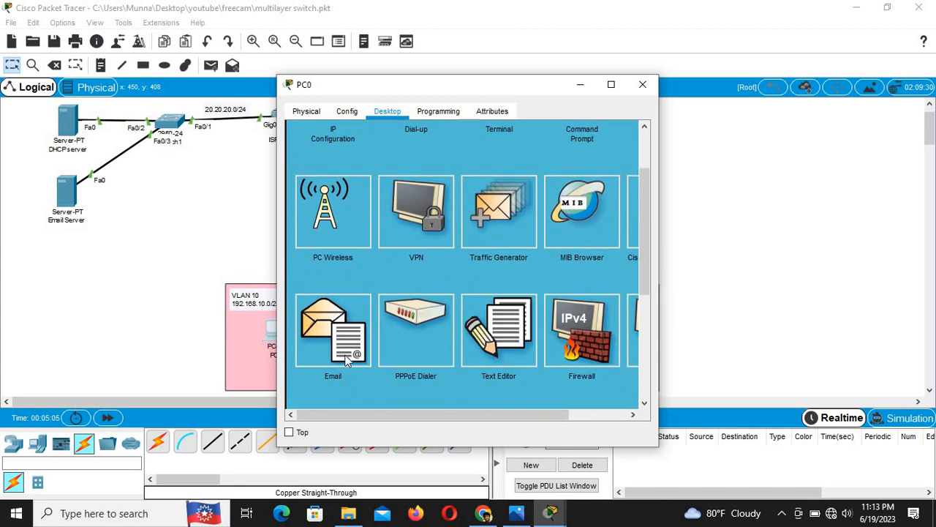
click(316, 319)
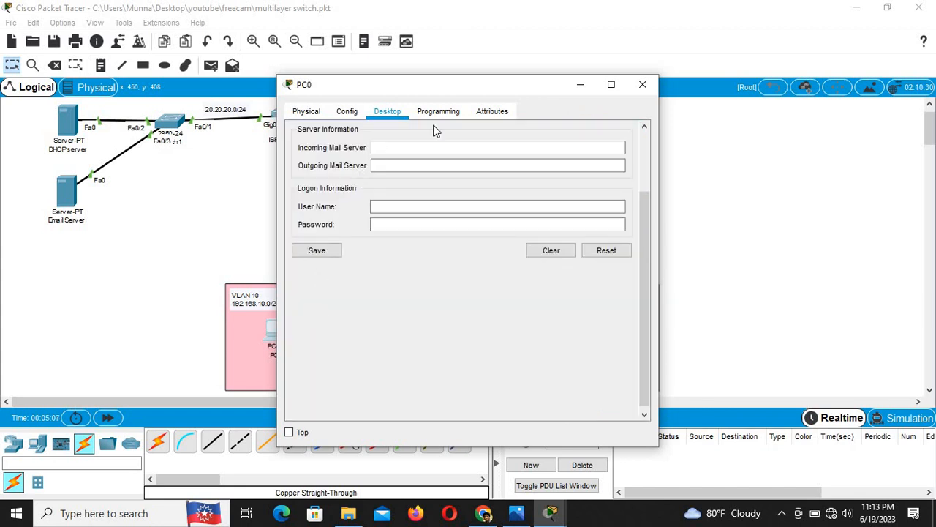
drag(438, 94, 529, 104)
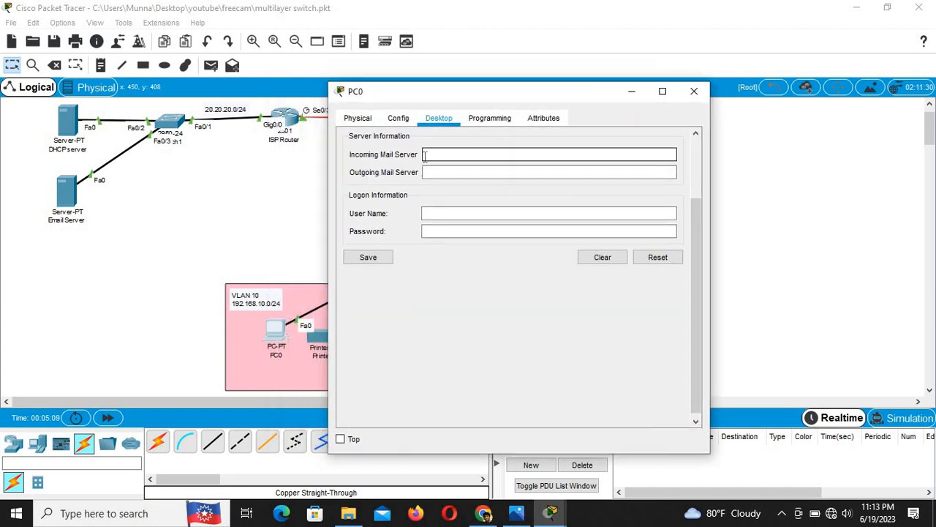
scroll(404, 278, up, 2)
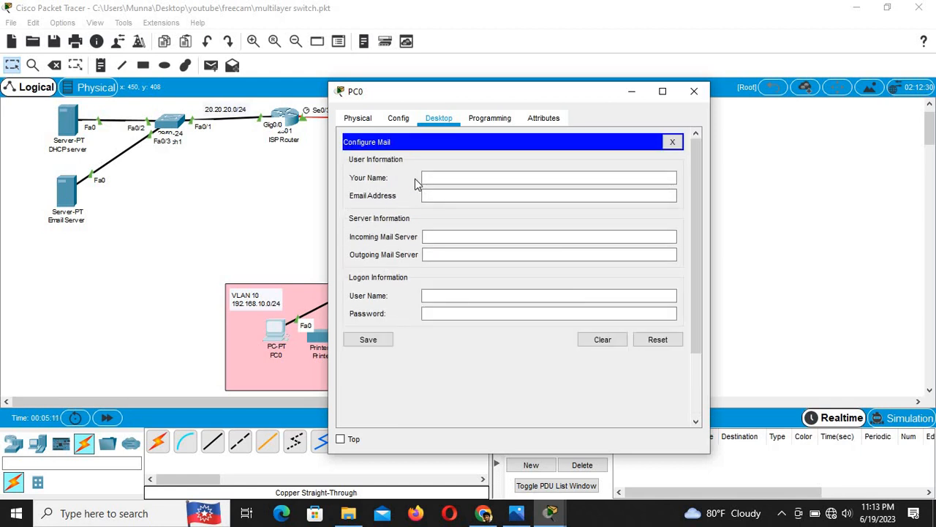
click(439, 177)
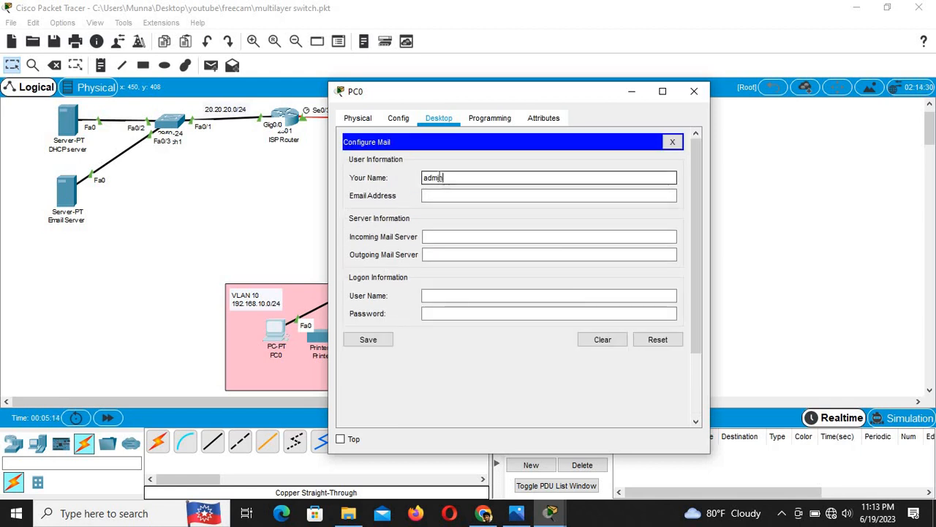
click(460, 192)
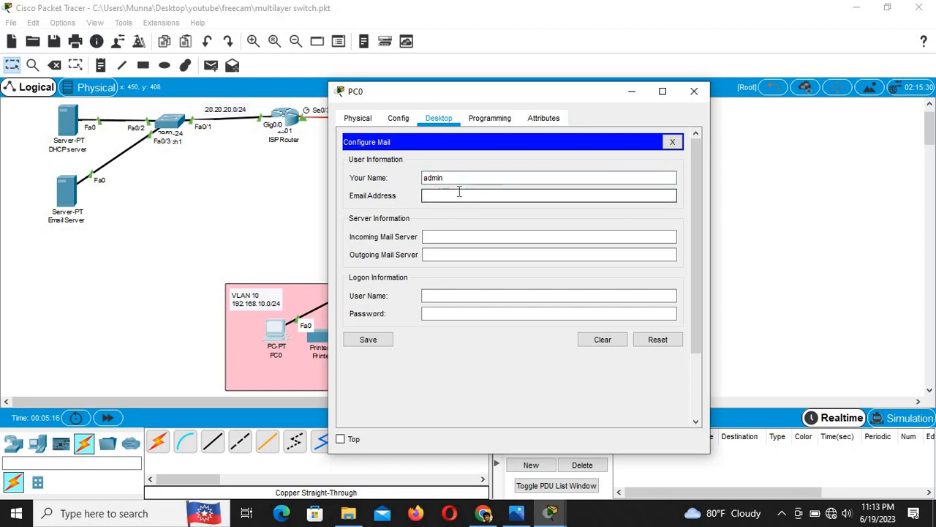
click(453, 237)
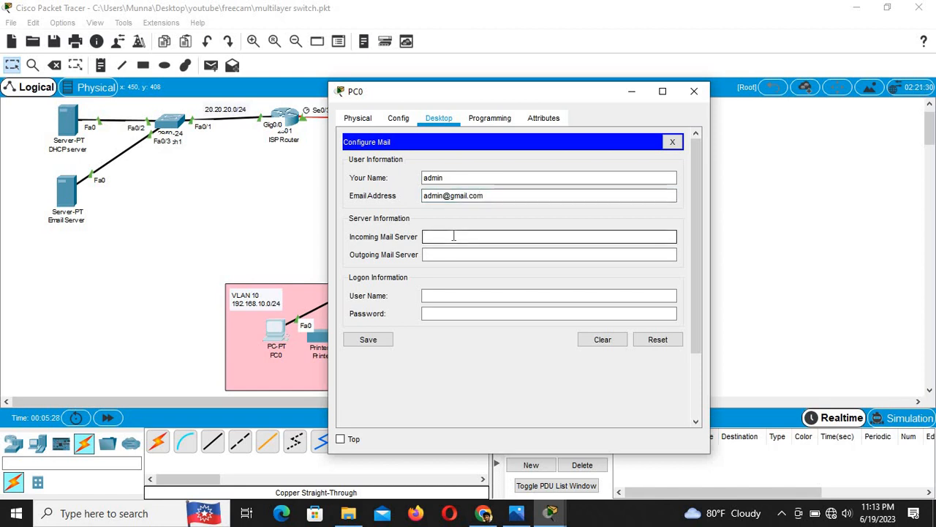
click(72, 194)
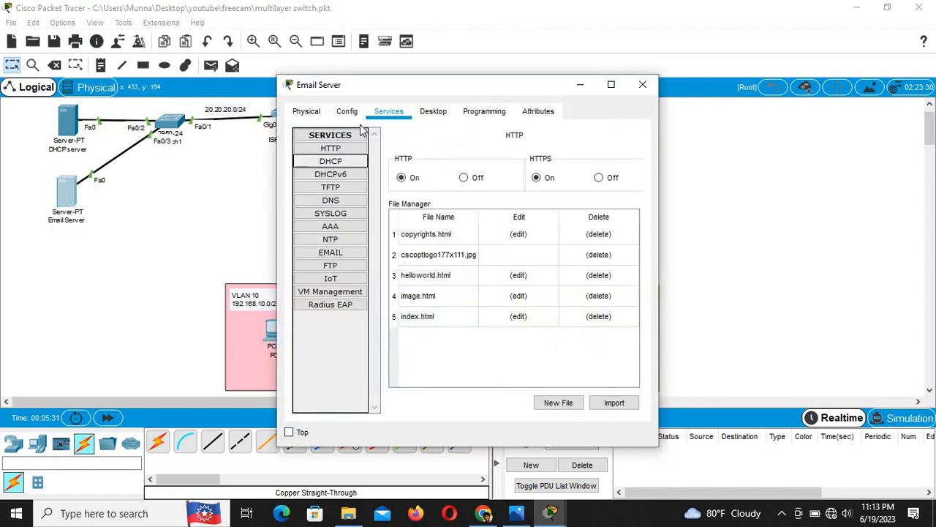
Step: Copy the Email Server's address 20.20.20.4 from its IP configuration
click(434, 111)
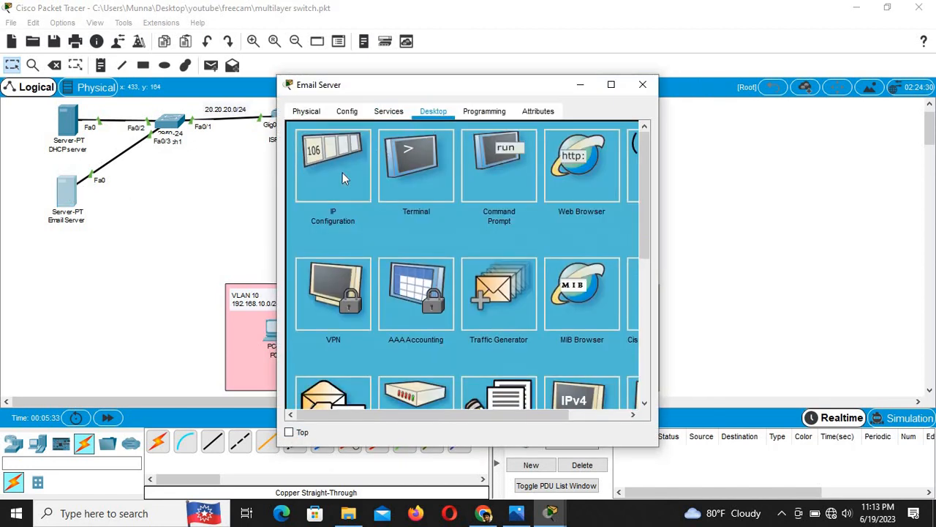
click(342, 172)
drag(434, 190, 351, 184)
key(ctrl+c)
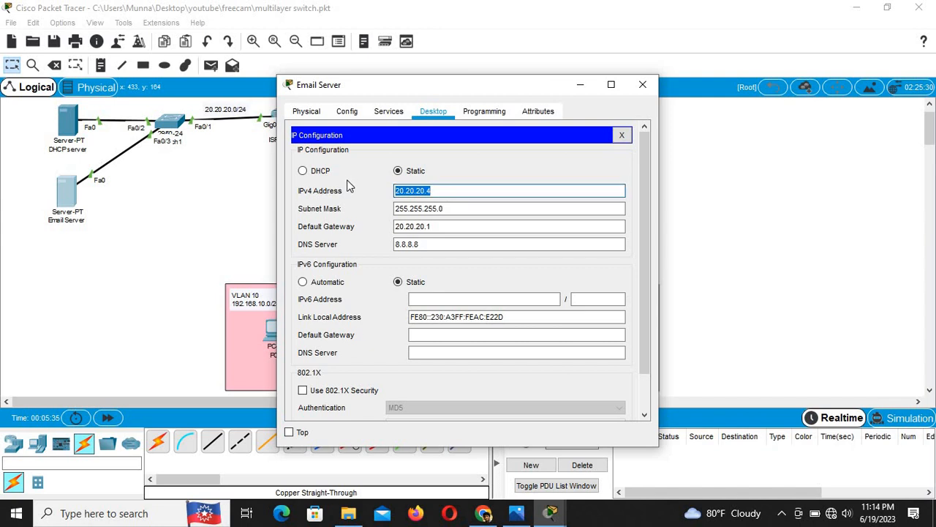
click(212, 219)
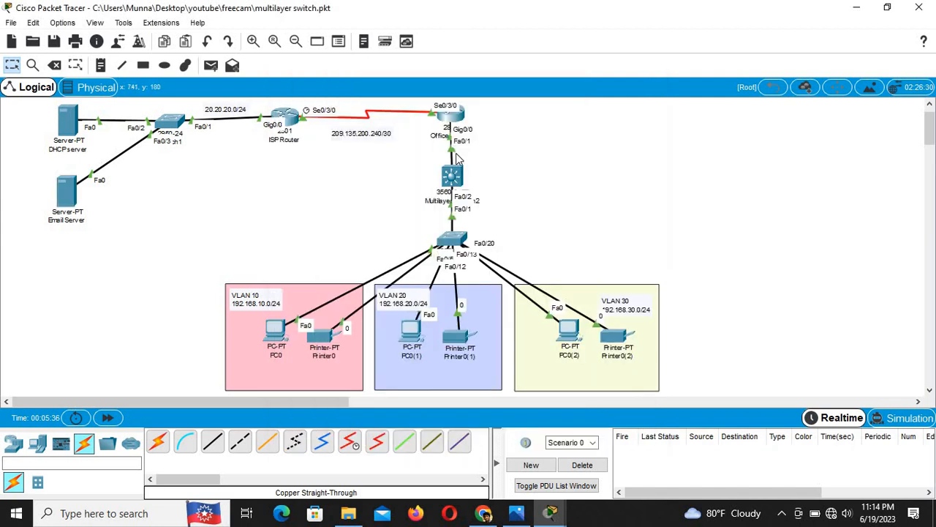
Step: Set PC0's incoming and outgoing mail servers to 20.20.20.4, enter admin logon, and save
click(277, 332)
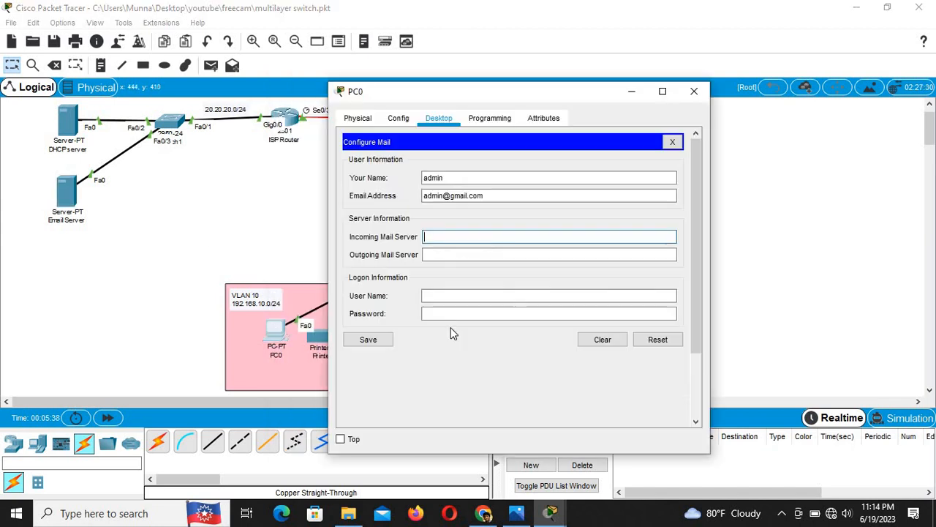
click(465, 238)
key(ctrl+v)
click(464, 254)
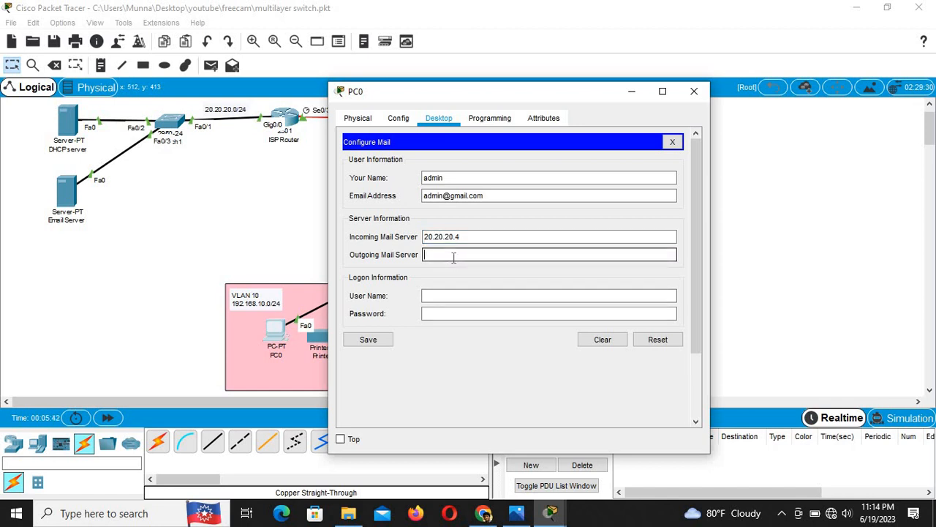
key(ctrl+v)
click(442, 296)
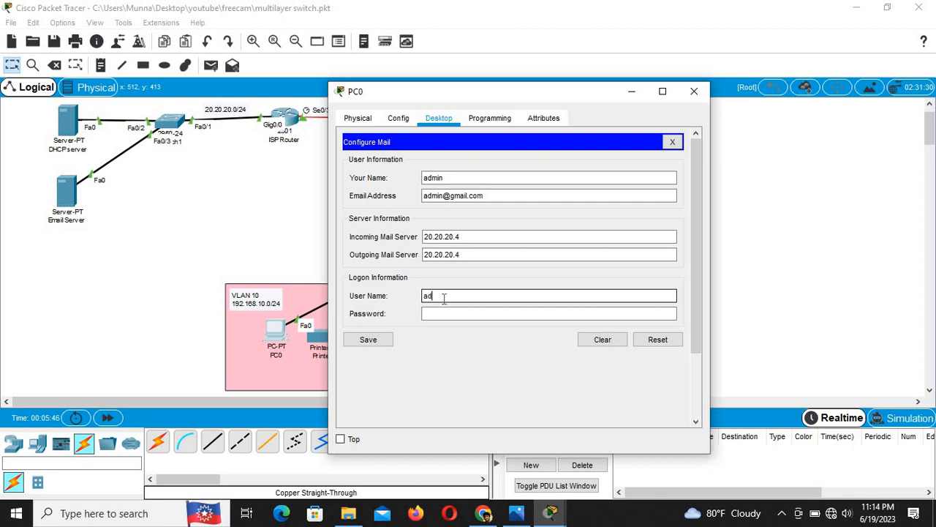
click(450, 314)
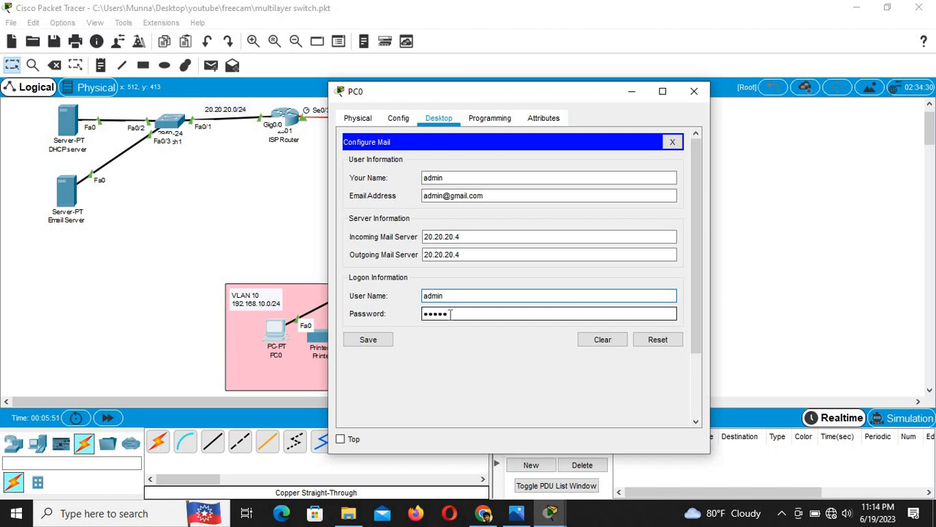
click(368, 340)
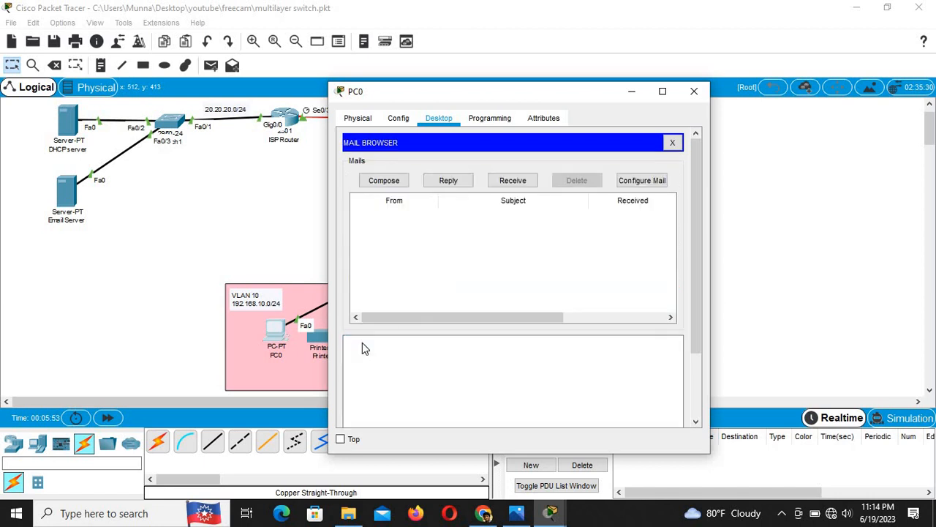
click(276, 250)
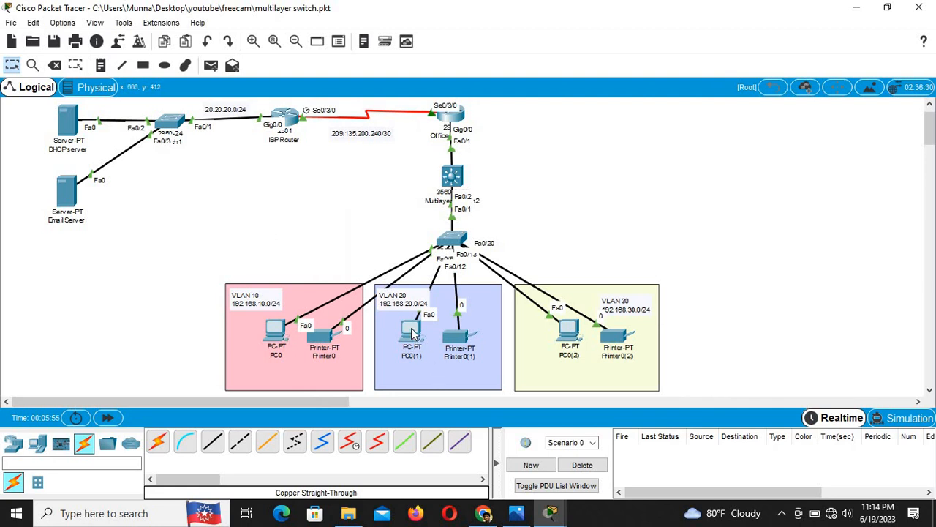
Step: Open PC0(2)'s Email client and enter the second user's display name and gmail.com address
click(566, 332)
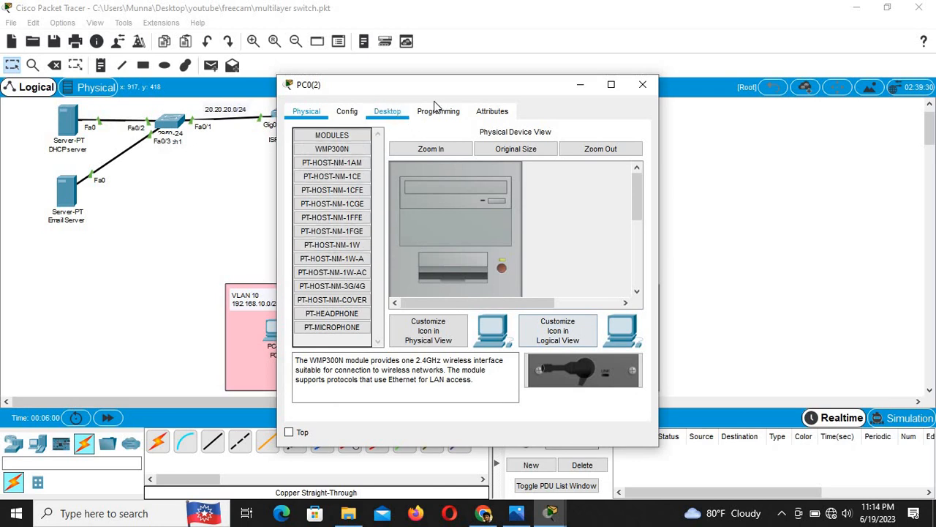
click(387, 114)
scroll(364, 317, down, 3)
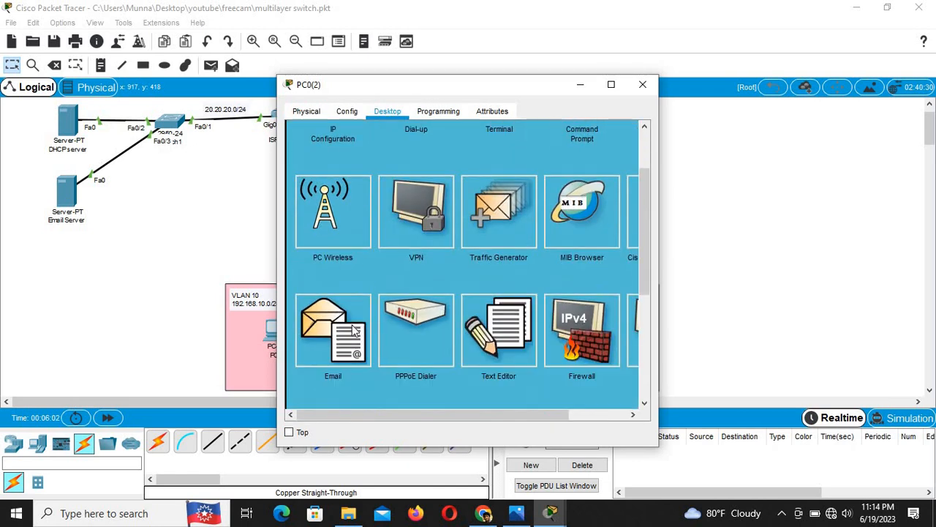
click(348, 329)
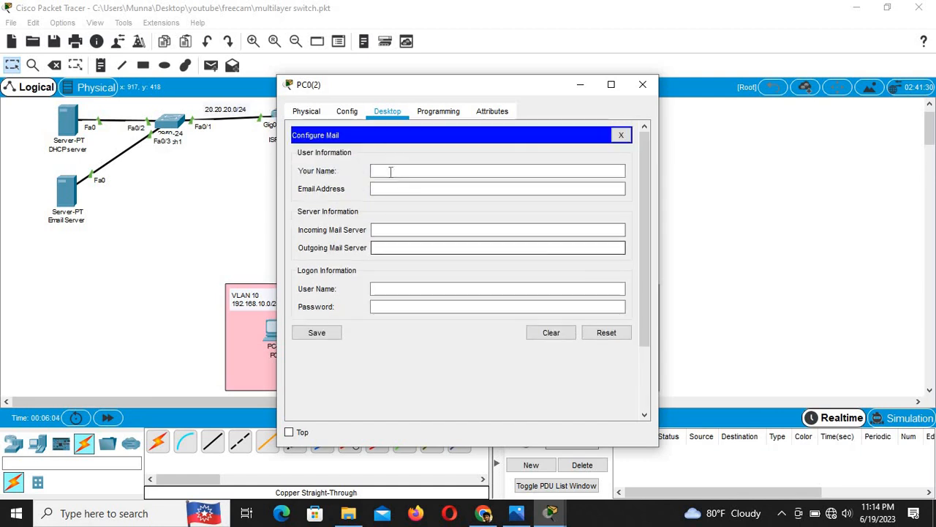
click(388, 171)
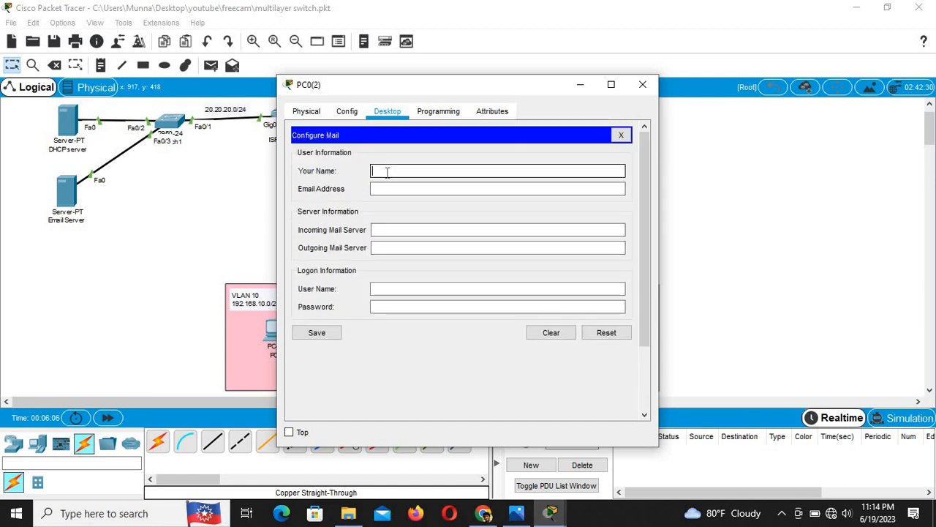
text(munna)
click(399, 188)
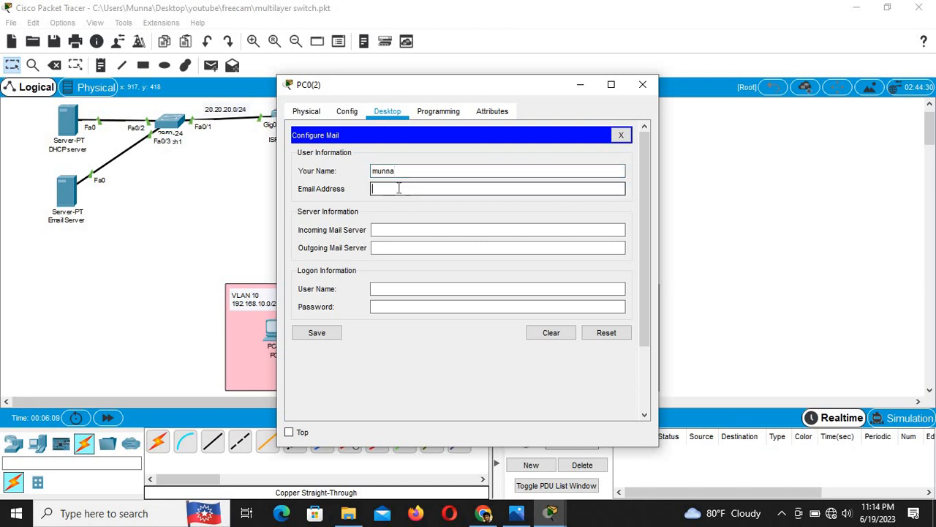
Step: Set both mail servers to 20.20.20.4, enter the user's logon, save, and close
click(402, 230)
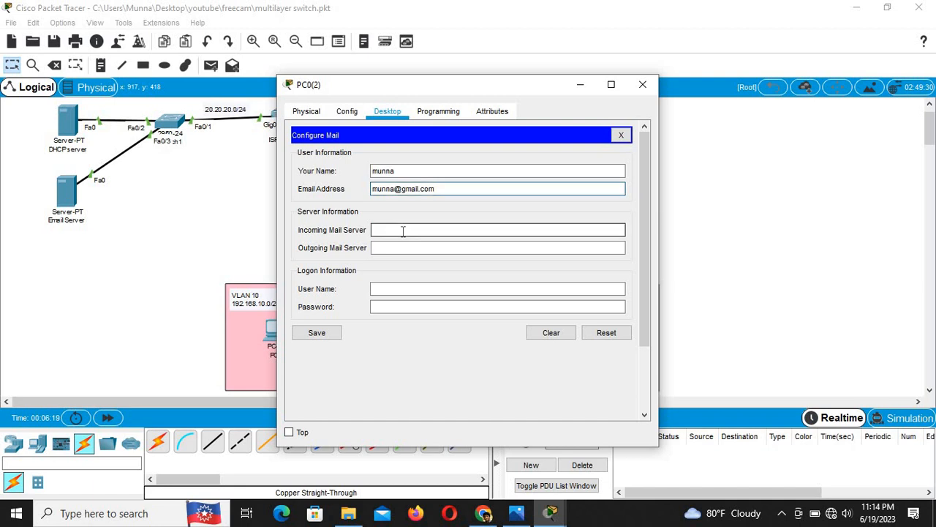
text(20.20.20.4)
click(415, 247)
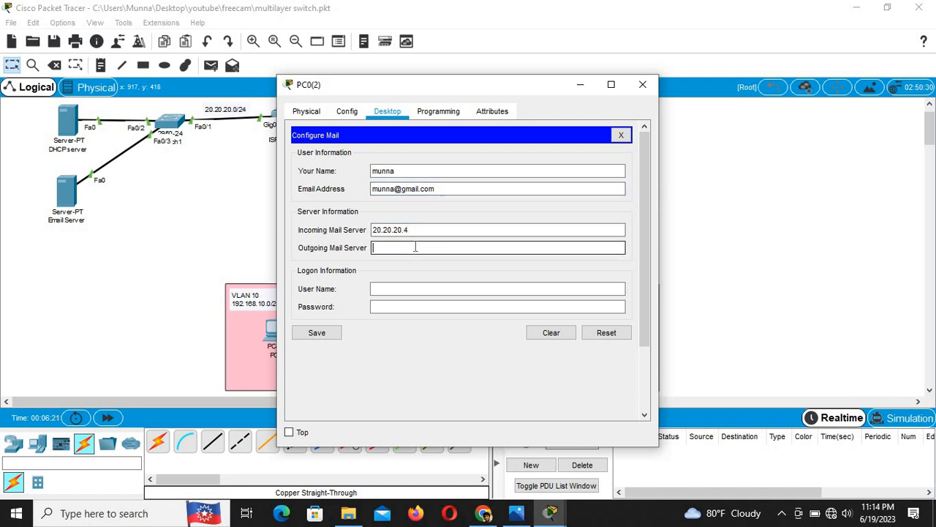
key(ctrl+v)
click(393, 289)
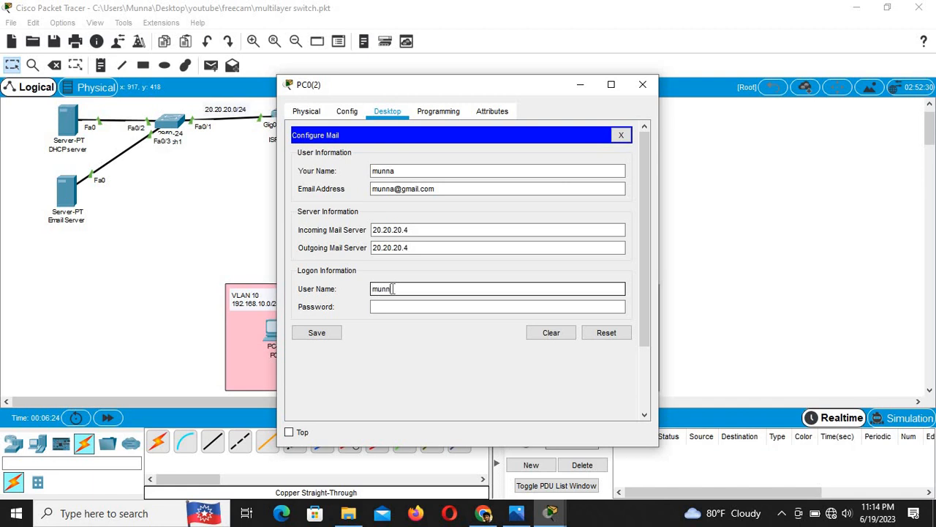
click(391, 306)
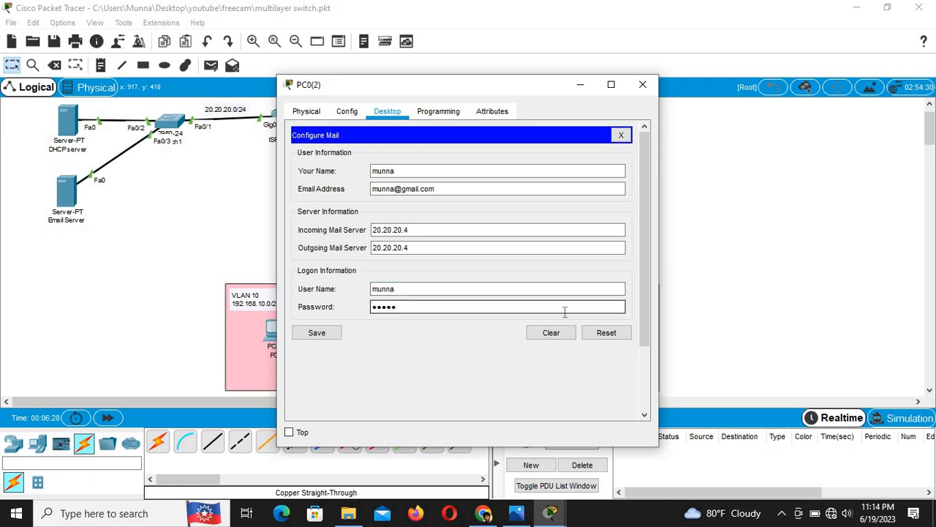
click(328, 336)
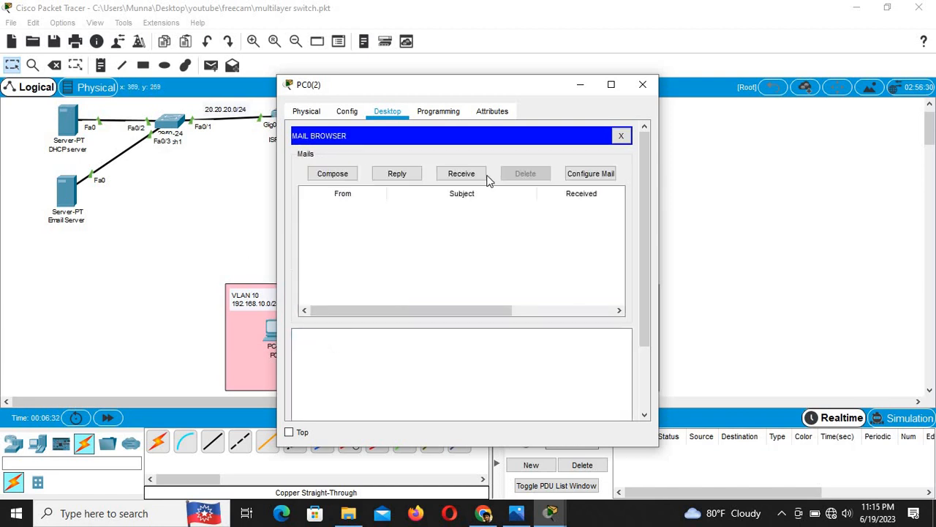
click(621, 137)
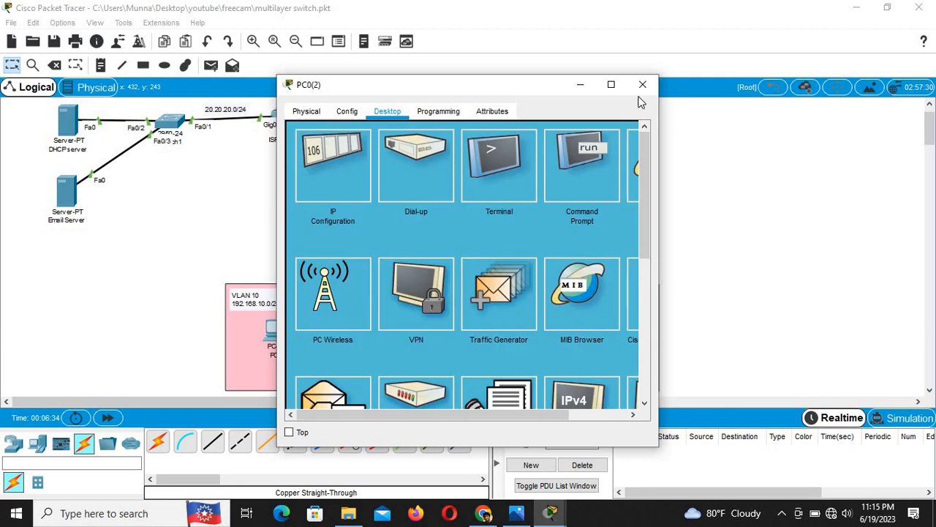
click(642, 85)
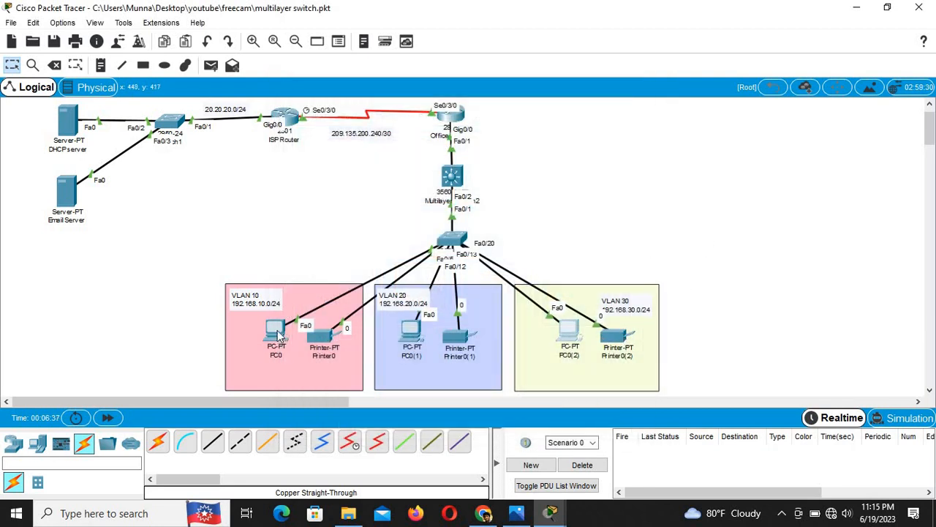
click(277, 339)
click(635, 185)
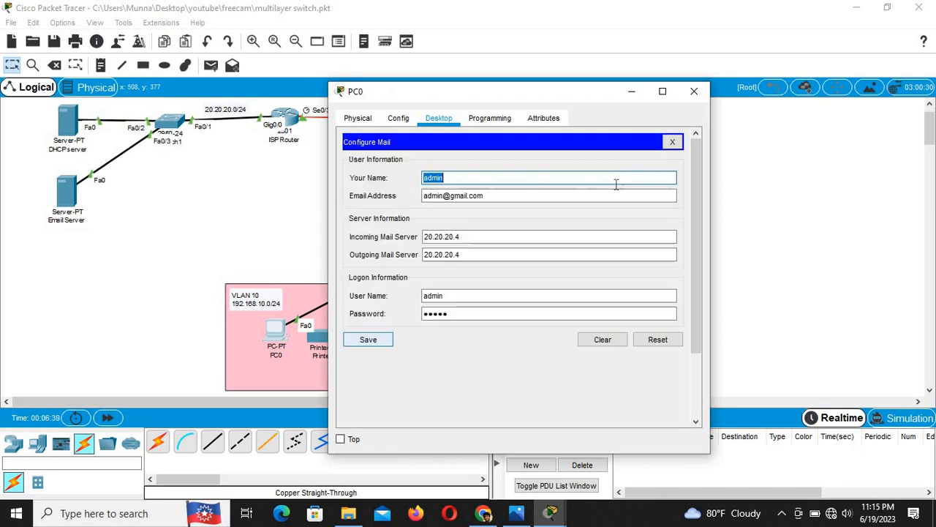
drag(484, 196, 413, 197)
key(ctrl+c)
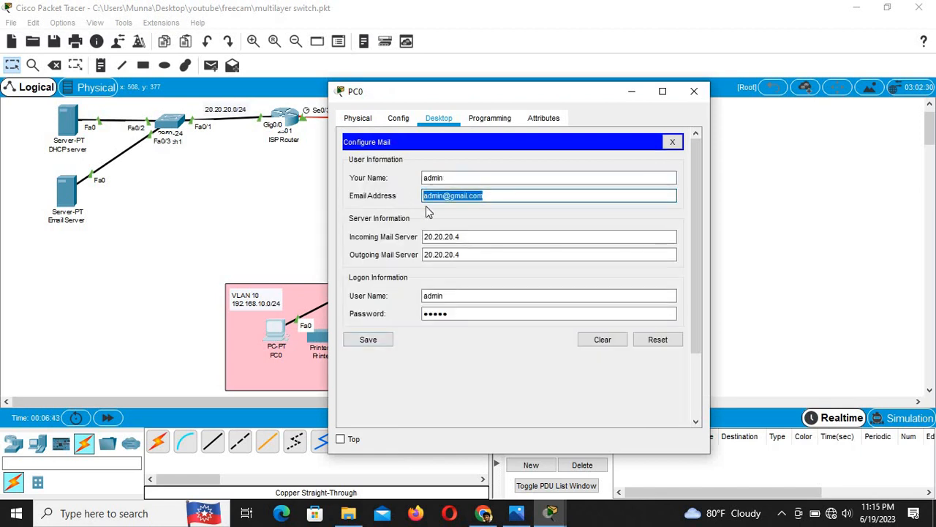
click(669, 144)
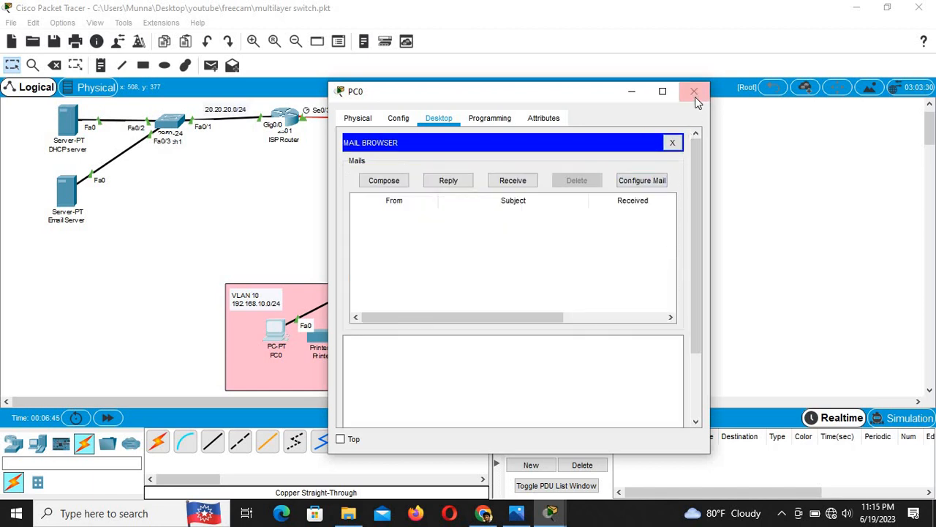
click(694, 92)
click(570, 334)
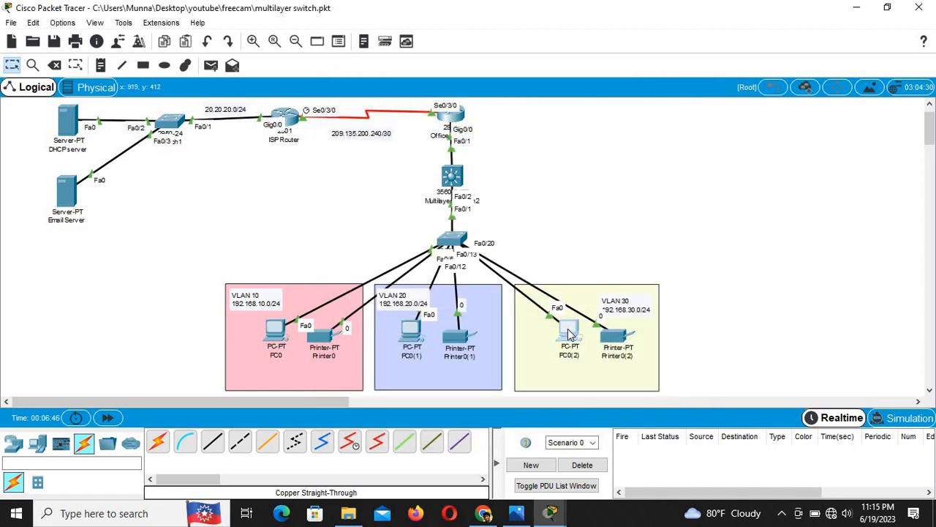
Step: Start a new email on PC0(2) addressed to the pasted admin account address
click(334, 396)
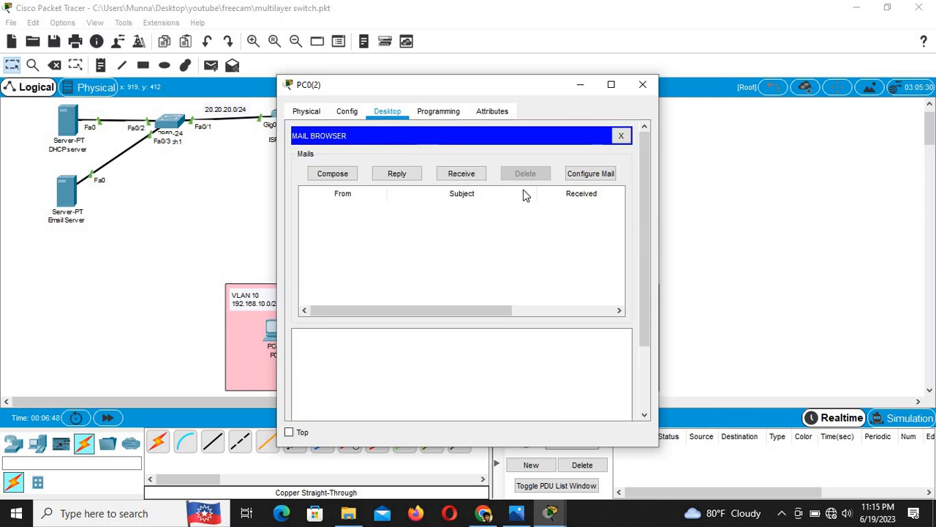
click(349, 179)
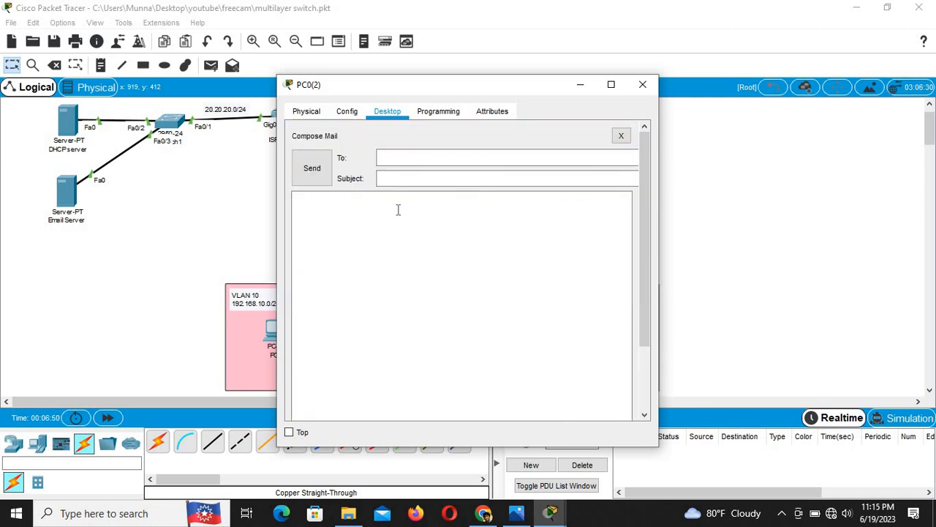
click(417, 156)
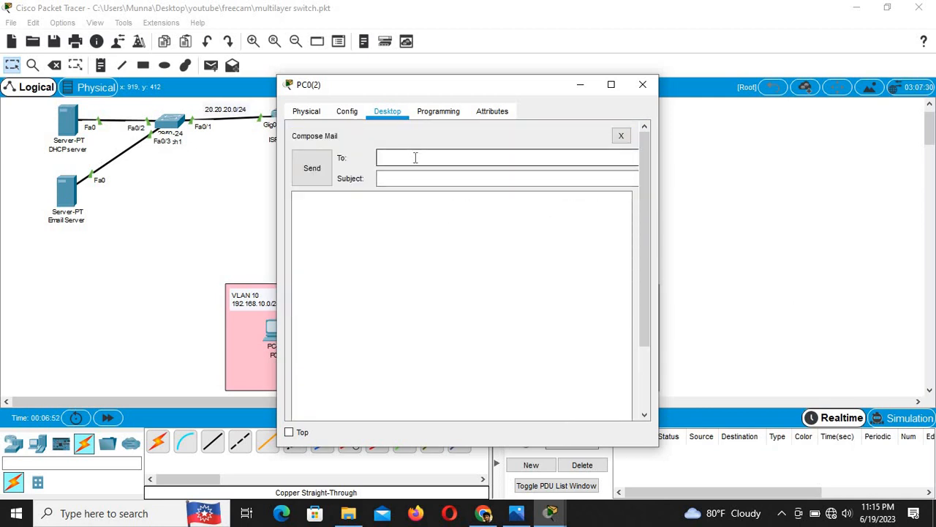
key(ctrl+v)
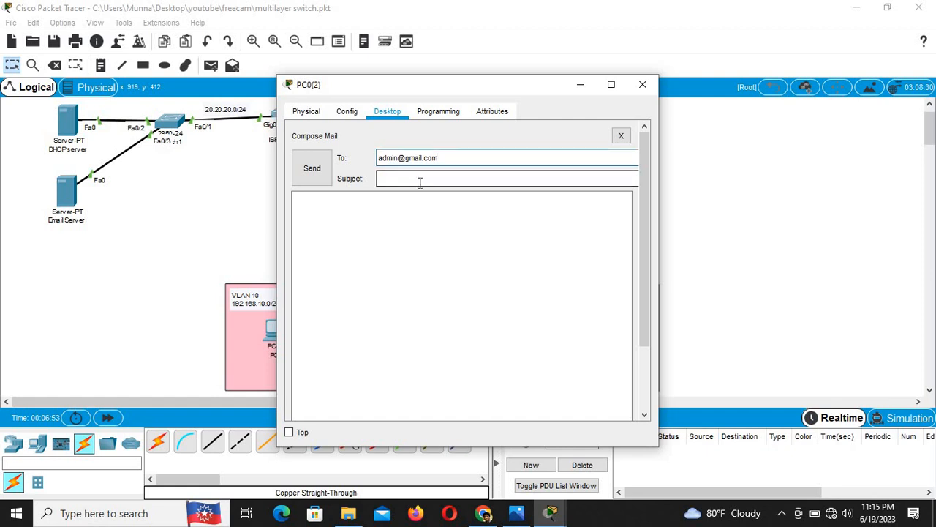
Step: Give the email subject 'te' and body 'test', send it, and dismiss the 'Server not found' error
click(419, 180)
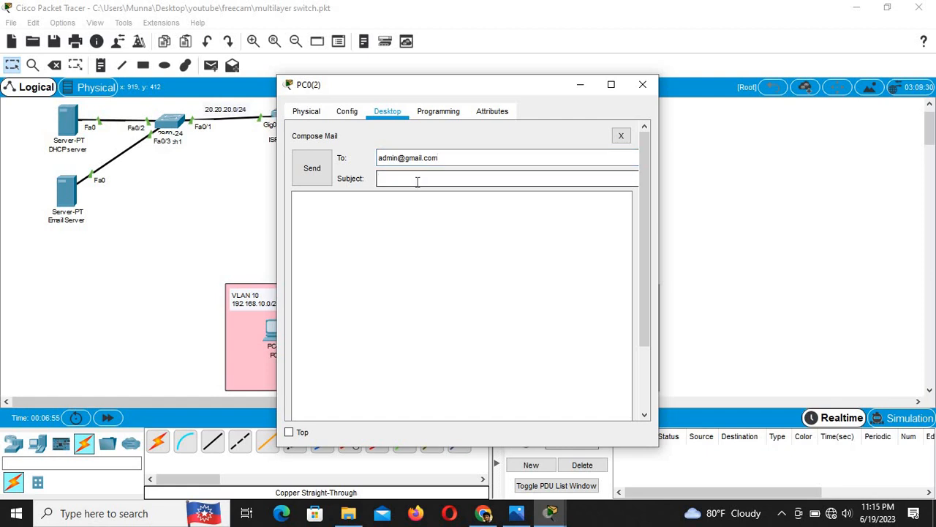
text(test)
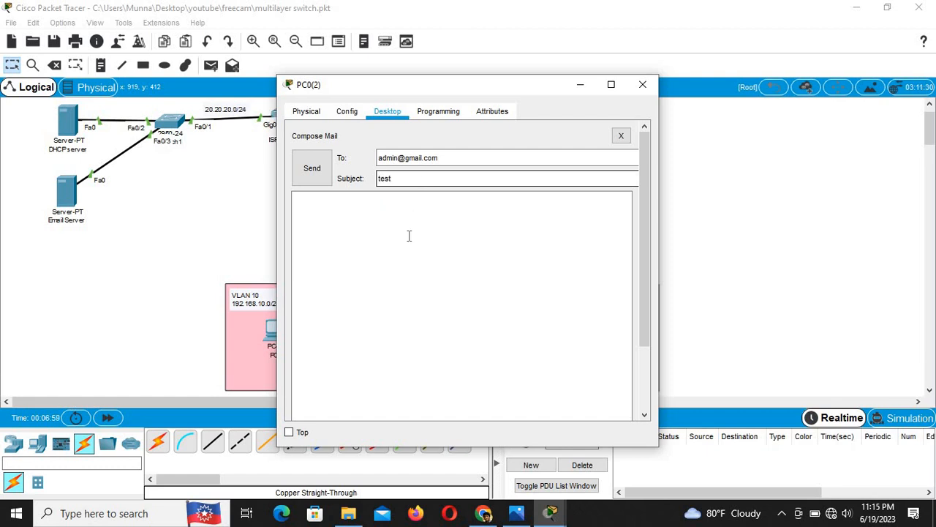
click(409, 236)
text(te)
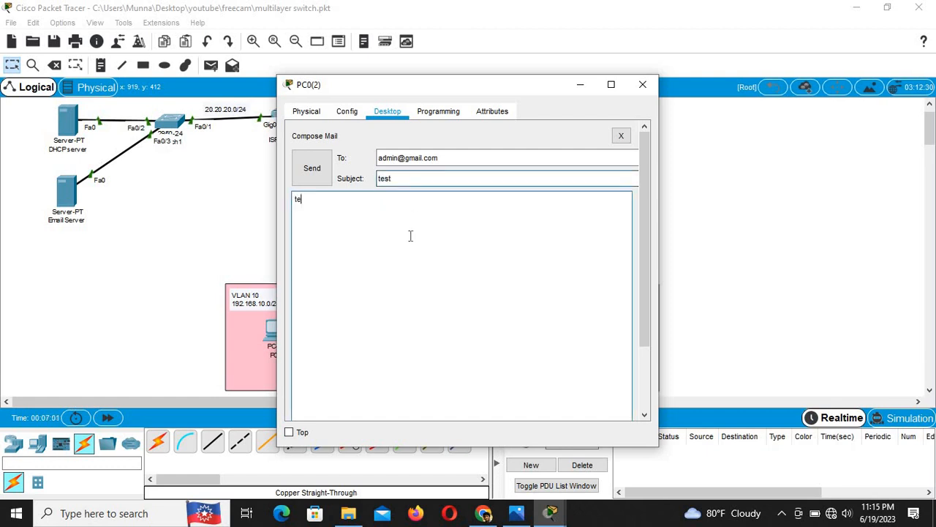
text(st)
click(309, 172)
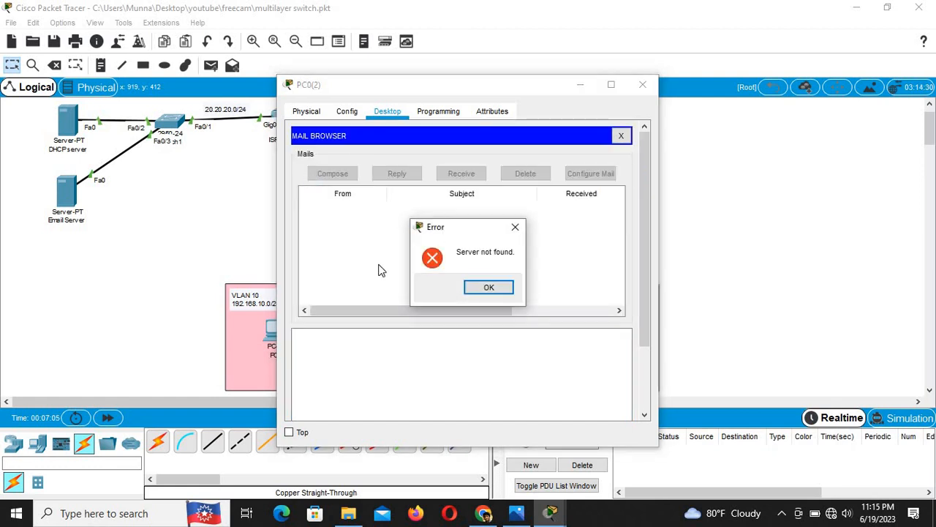
click(503, 289)
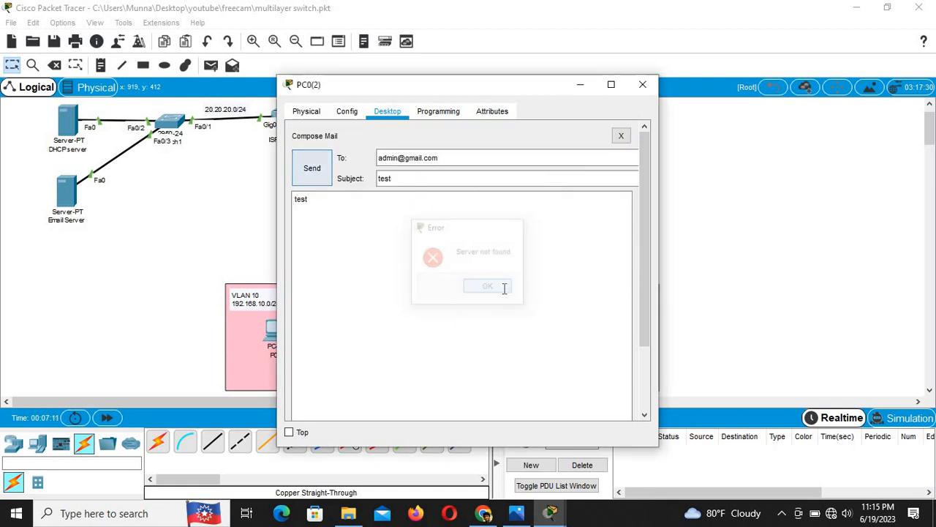
Step: Verify with a simple PDU that the Email Server reaches PC0(2), then open the Email Server
click(579, 86)
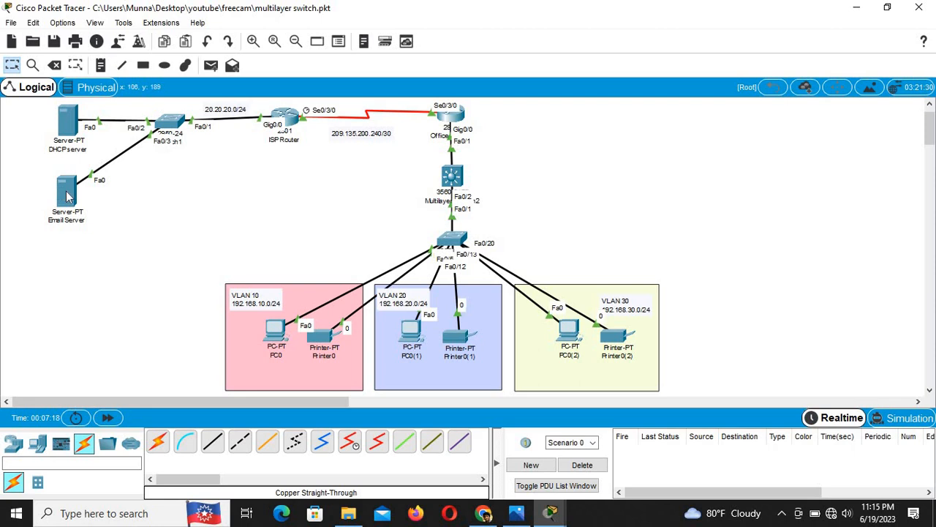
click(211, 65)
click(67, 192)
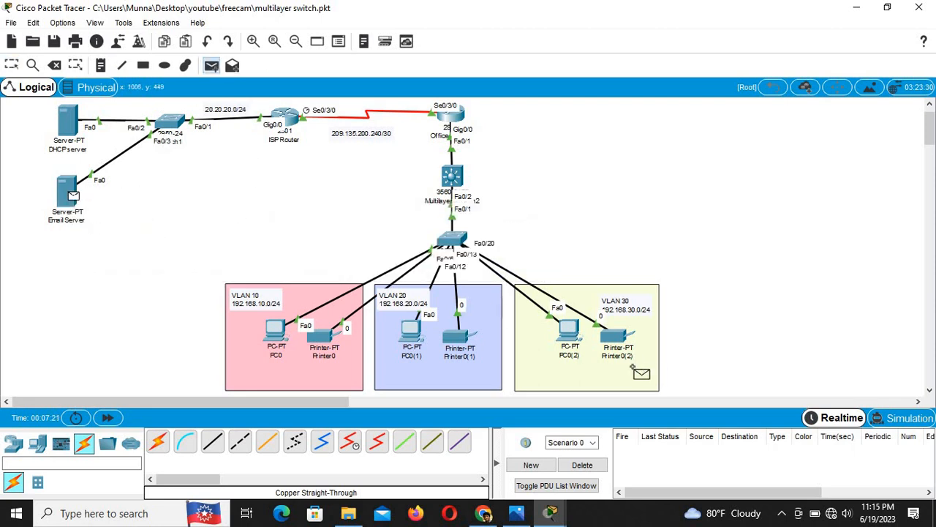
click(569, 330)
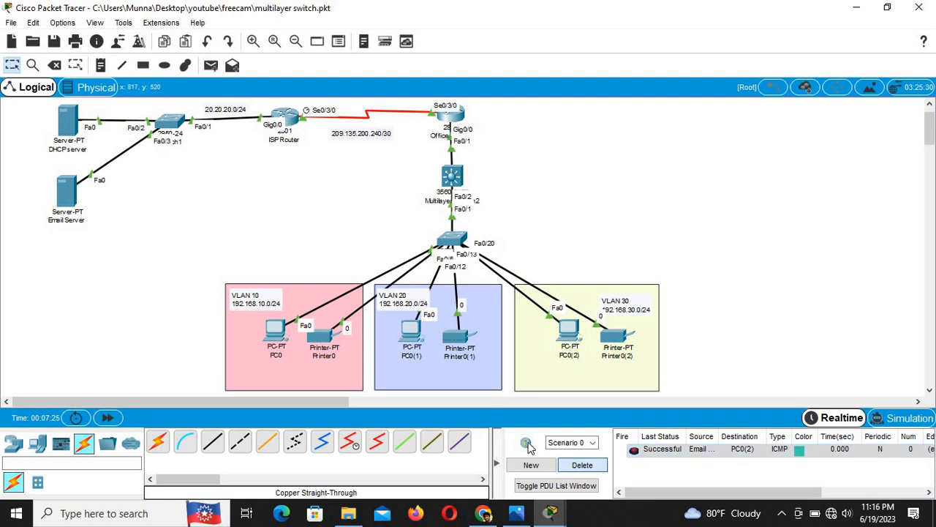
click(583, 464)
click(67, 192)
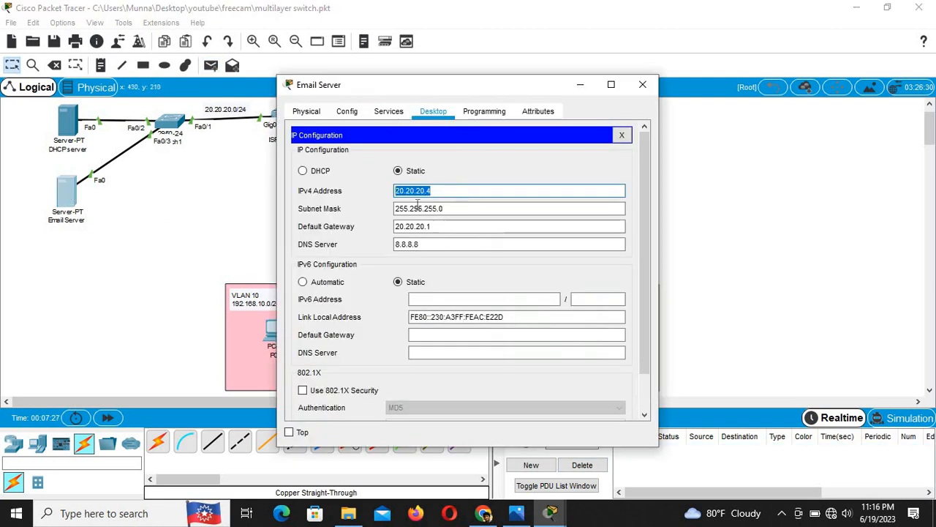
Step: Correct the Email Server's EMAIL domain name to gmail.com, apply it, and close the server window
click(439, 191)
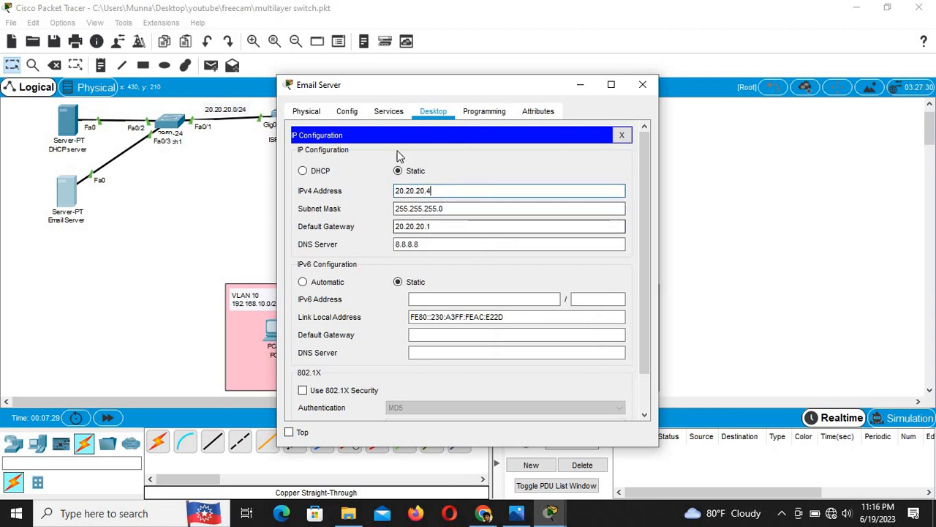
click(385, 114)
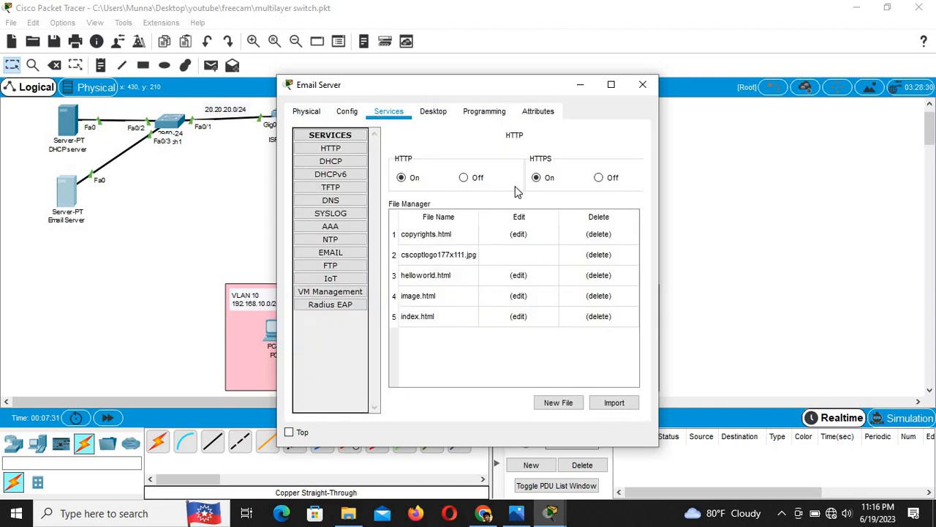
click(344, 254)
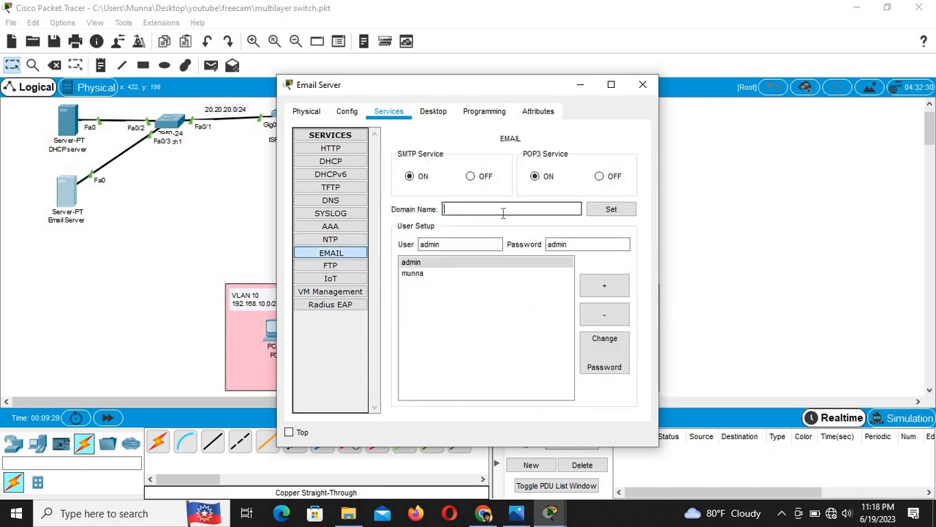
text(g)
text(ms)
key(BackSpace)
key(BackSpace)
key(BackSpace)
text(mail.com)
click(613, 210)
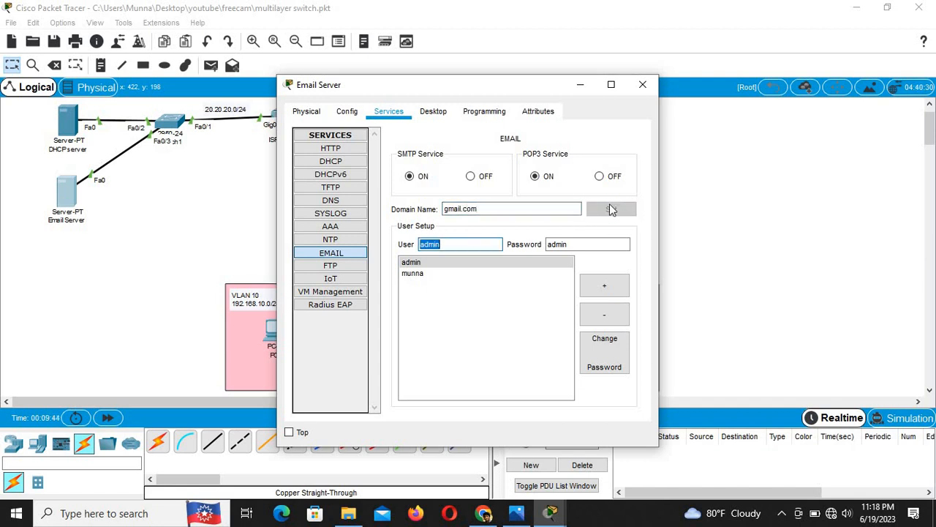
click(610, 205)
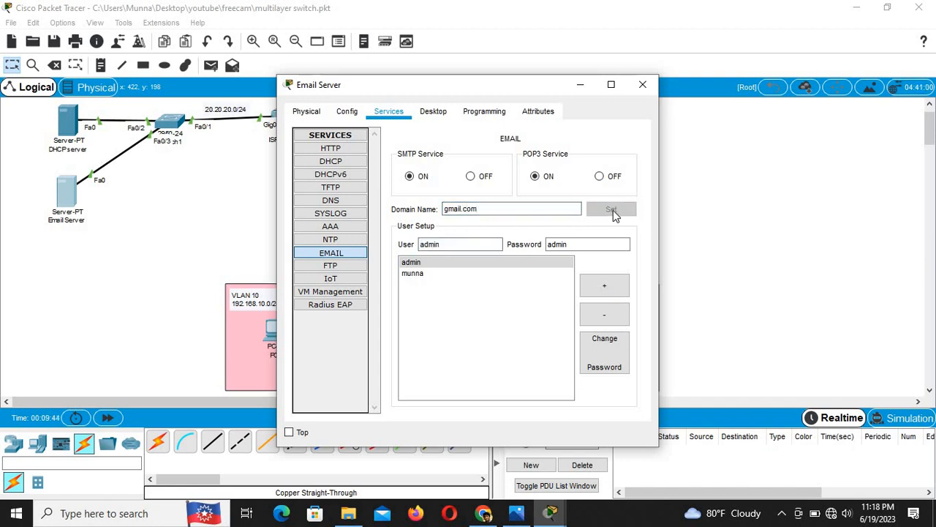
click(643, 84)
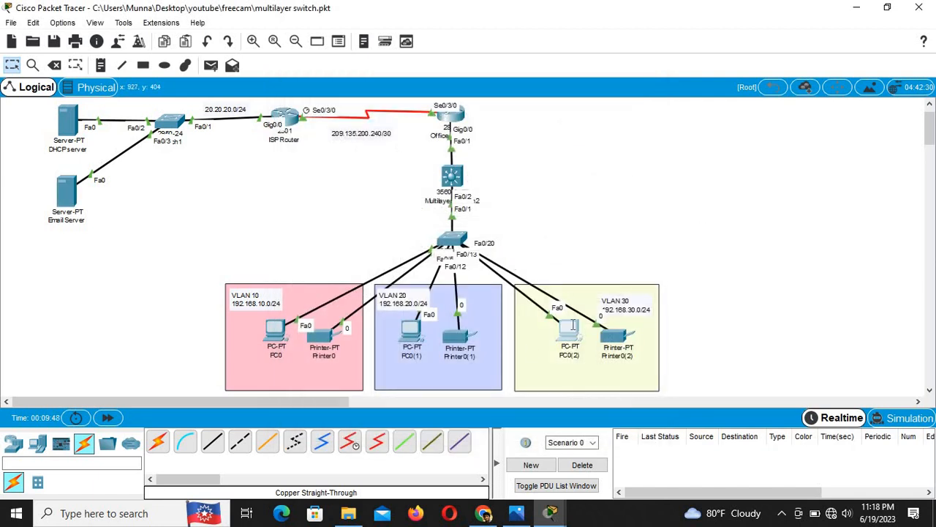
Step: Resend the drafted 'test' email from PC0(2)
click(571, 330)
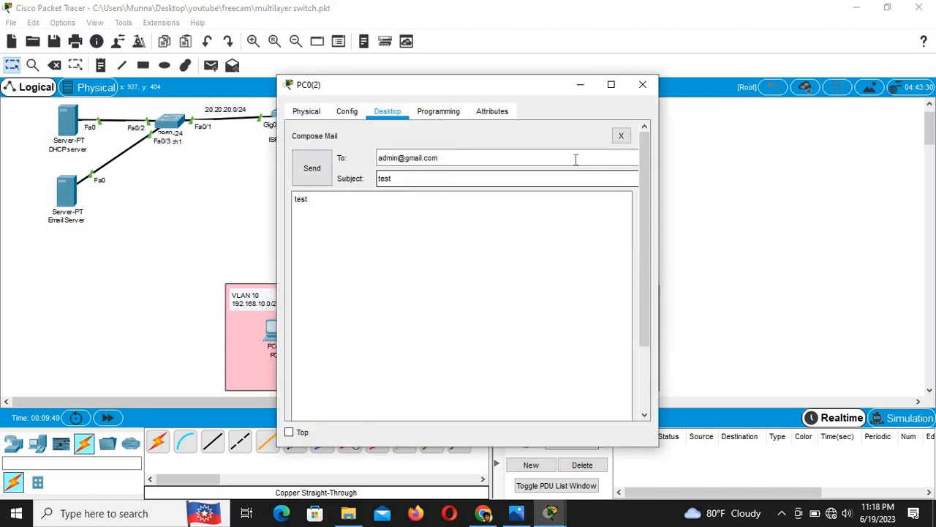
click(310, 170)
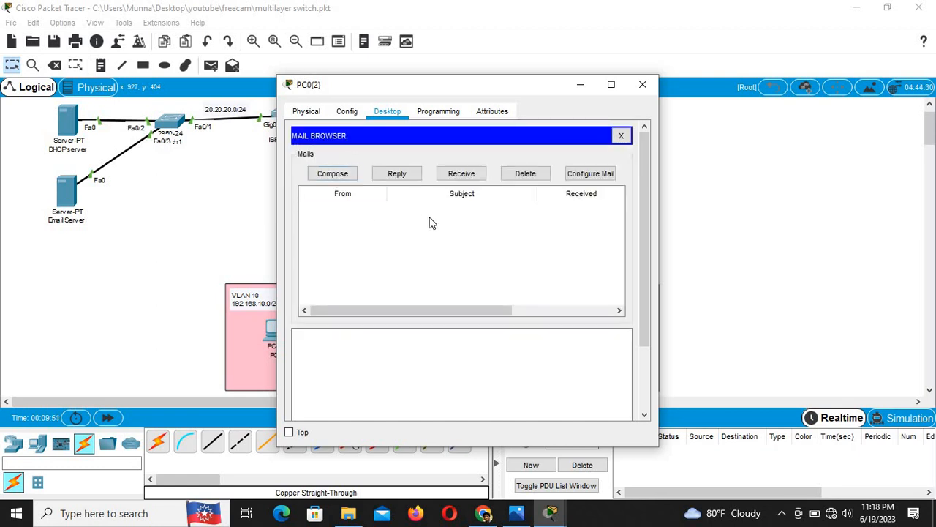
click(187, 264)
Step: Receive and read the 'test' email in PC0's mailbox, then close PC0's windows
click(272, 327)
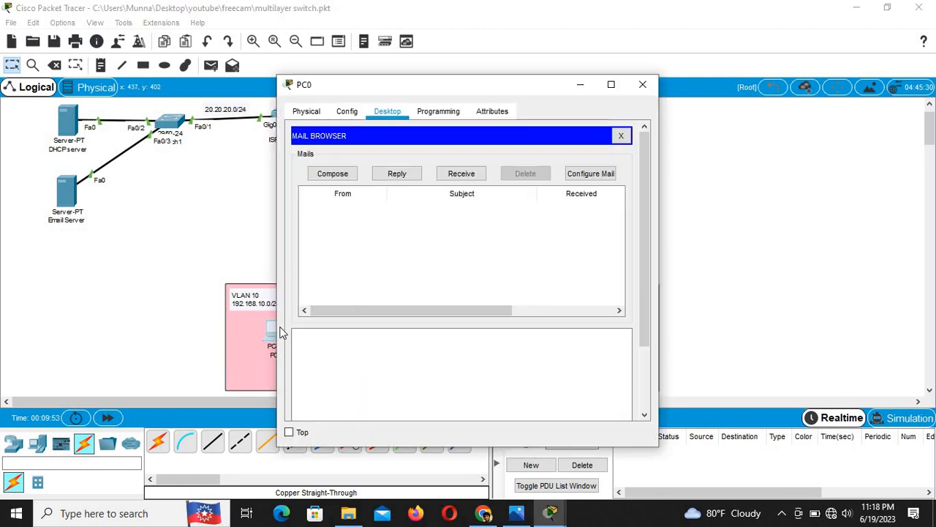
click(469, 178)
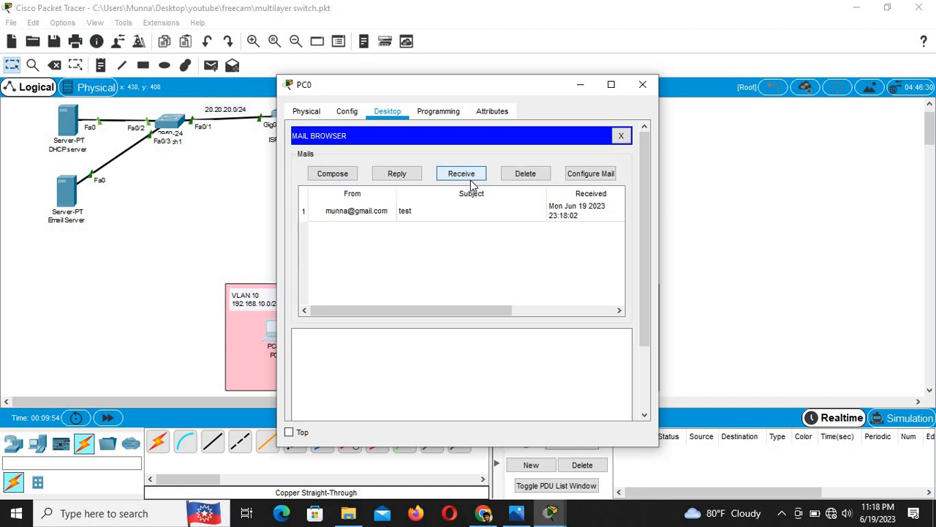
click(359, 214)
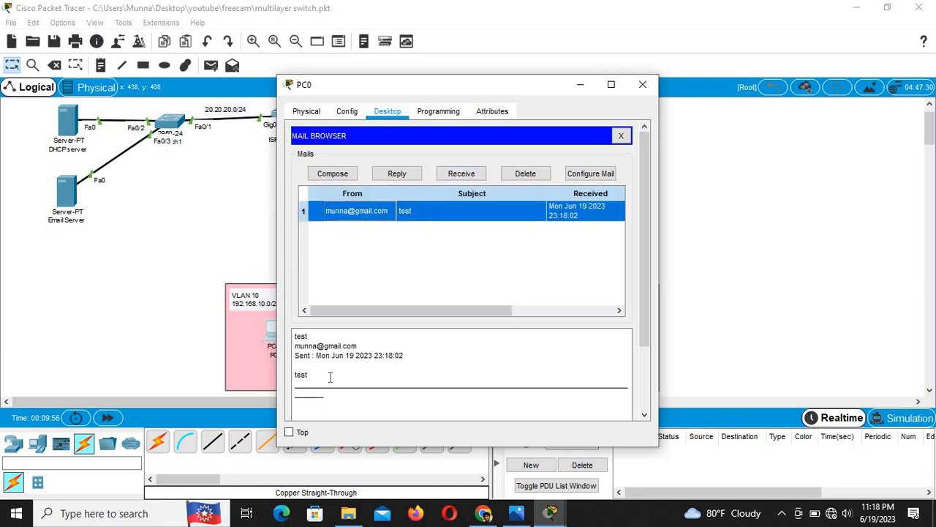
drag(317, 376, 290, 378)
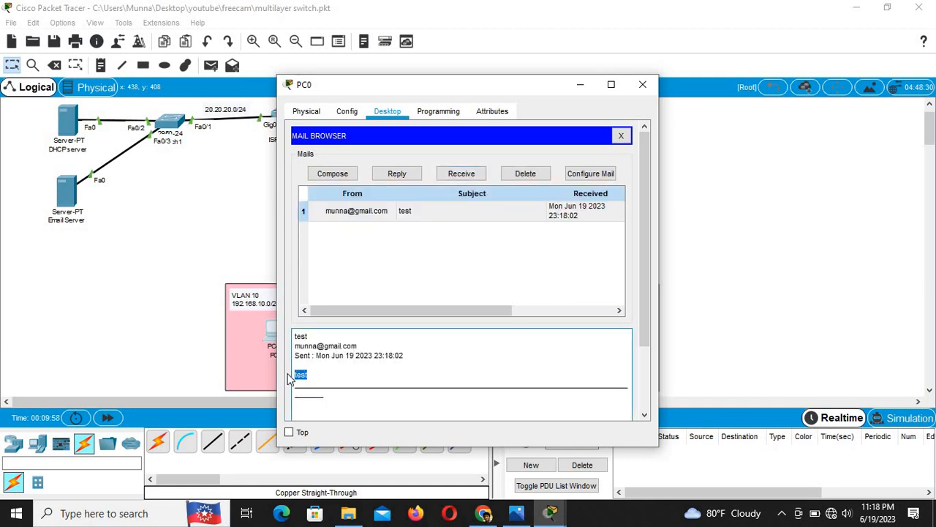
click(371, 291)
click(621, 135)
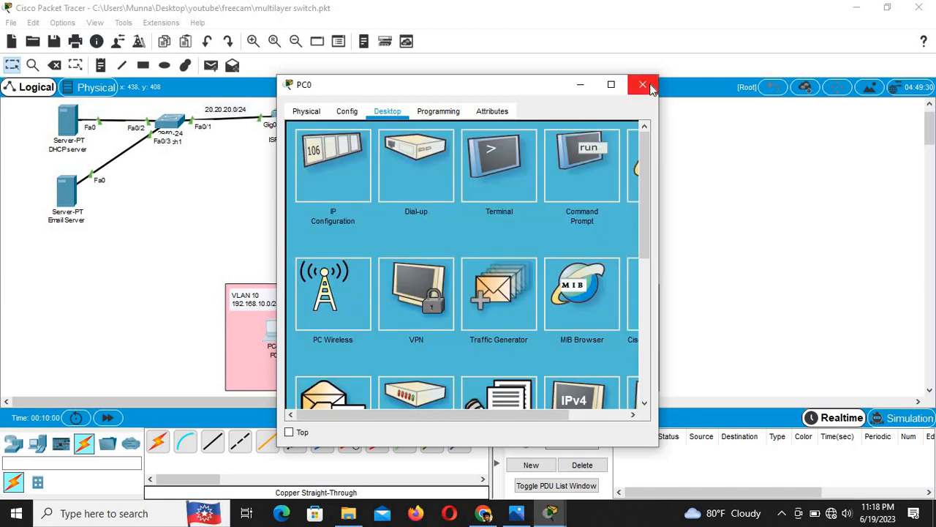
click(643, 85)
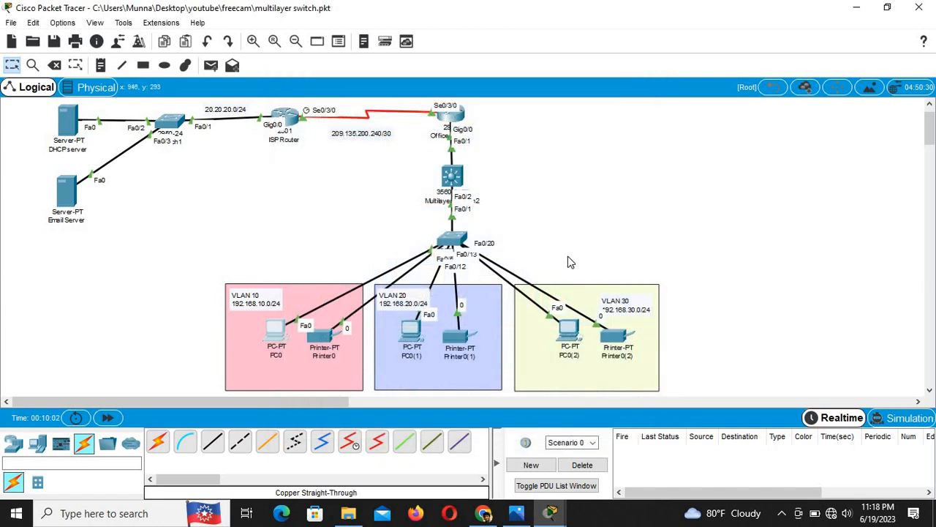